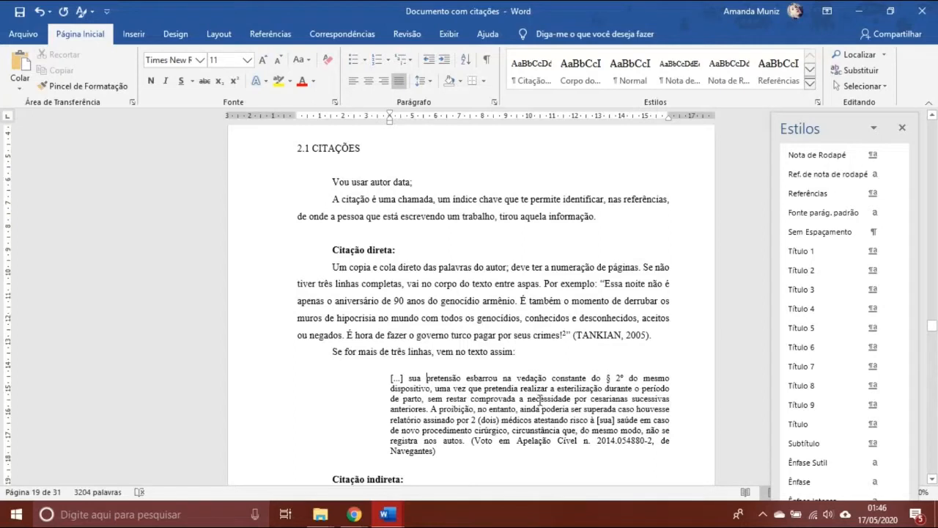
Try moving the short quotation beginning "Essa noite não é" to its own paragraph under "Citação direta" and rejoin it with the text
click(408, 254)
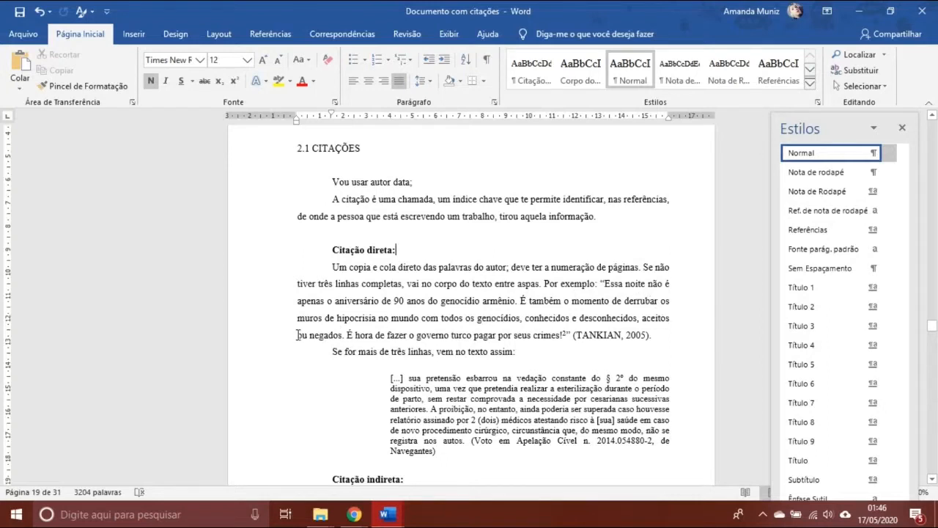
click(602, 283)
key(Return)
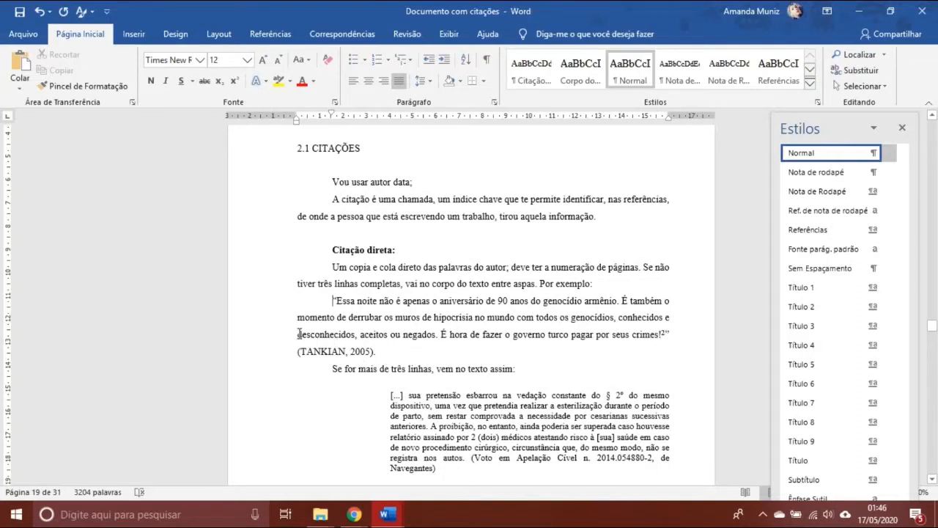
key(BackSpace)
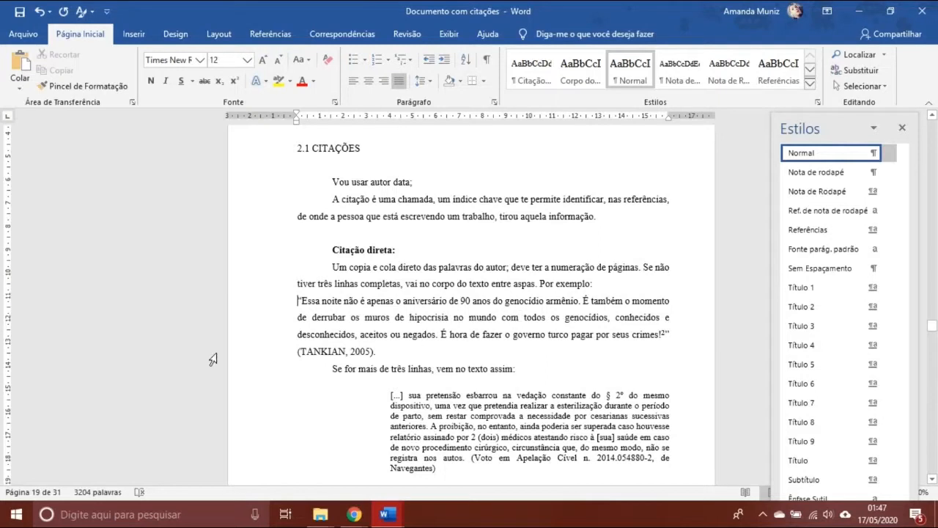
key(BackSpace)
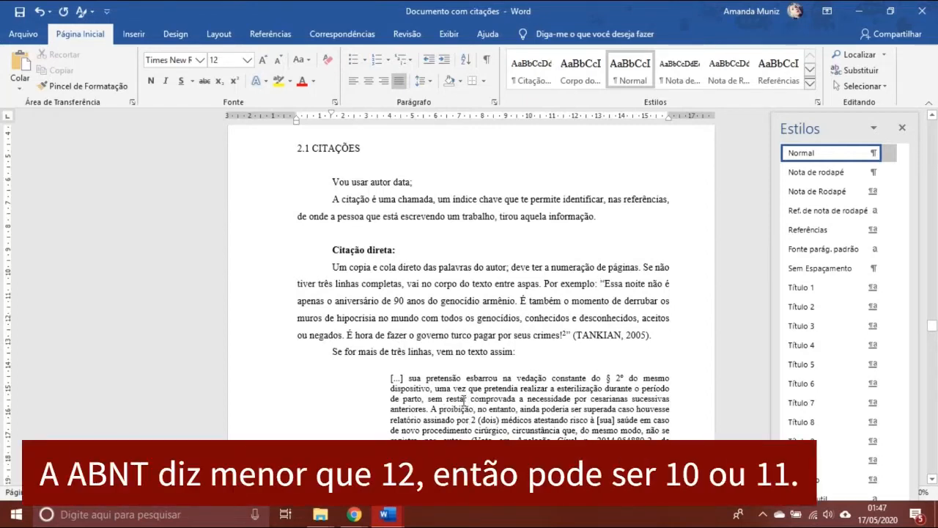
Check which paragraph style the long block quotation under "Citação direta" uses in the style list
click(598, 383)
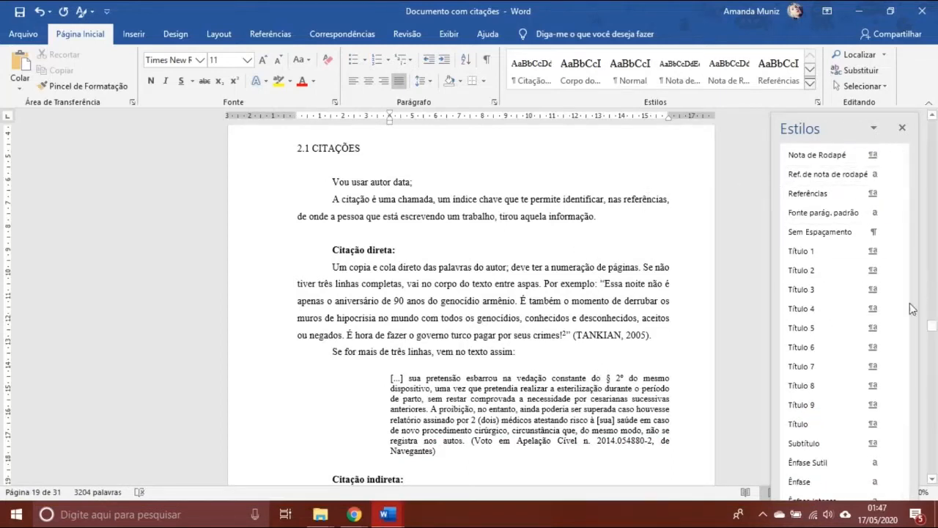
drag(904, 311, 903, 441)
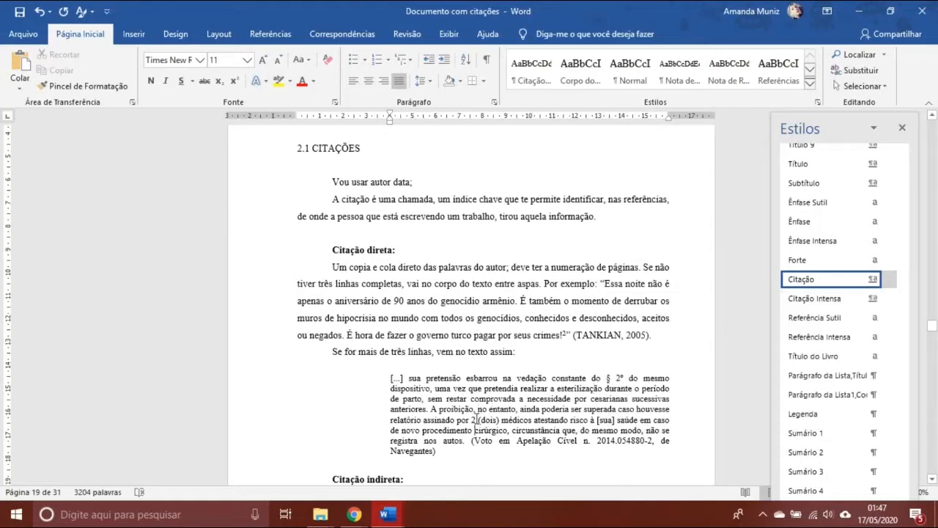
Insert a page break before the "Citações de leis:" heading so that section starts on a new page
key(Down)
key(Down)
key(Down)
key(Down)
key(Down)
key(Down)
key(Down)
key(Down)
key(Down)
key(Down)
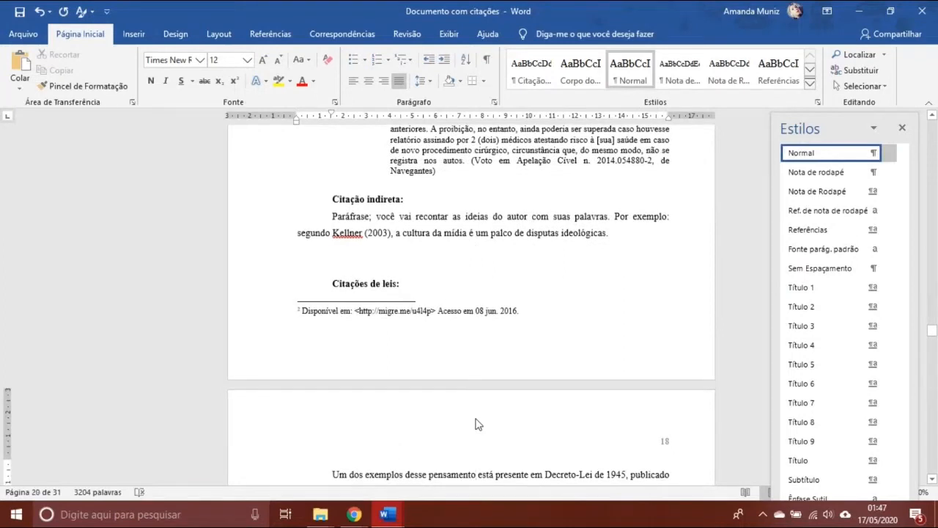
click(324, 285)
key(ctrl+Return)
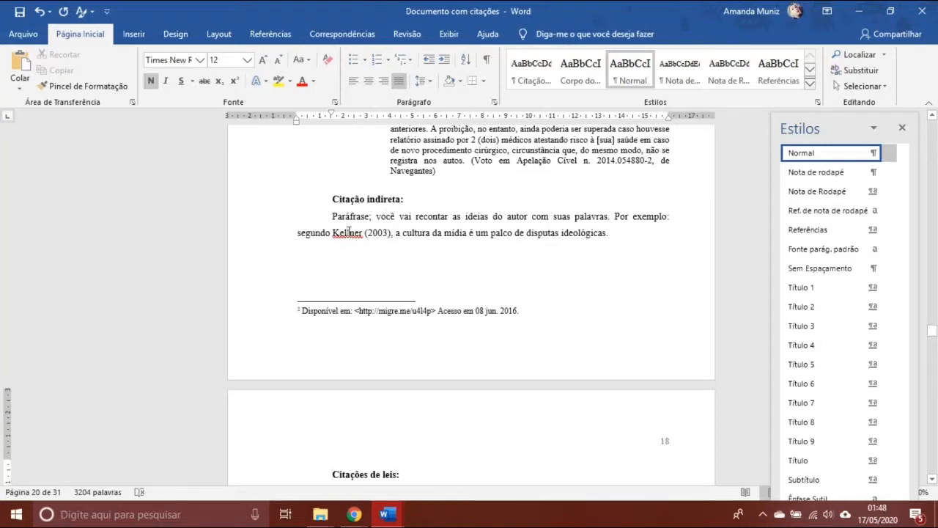
Compare the author-date citation in the "Citação indireta" paraphrase with the citations in the "Citação direta" examples
click(383, 233)
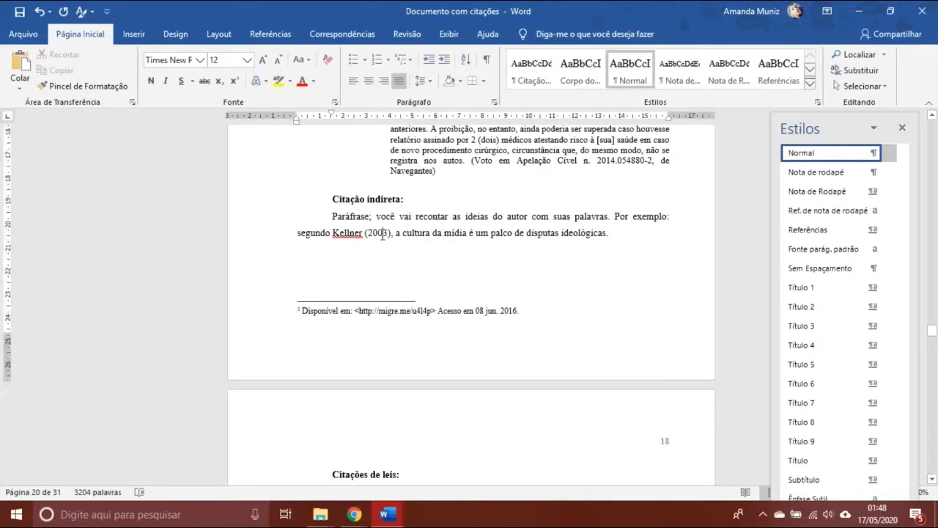
key(Up)
key(Up)
key(Up)
key(Up)
key(Up)
key(Up)
key(Up)
key(Up)
key(Up)
key(Up)
key(Up)
key(Up)
key(Up)
key(Up)
key(Up)
key(Up)
key(Up)
key(Up)
key(Up)
key(Up)
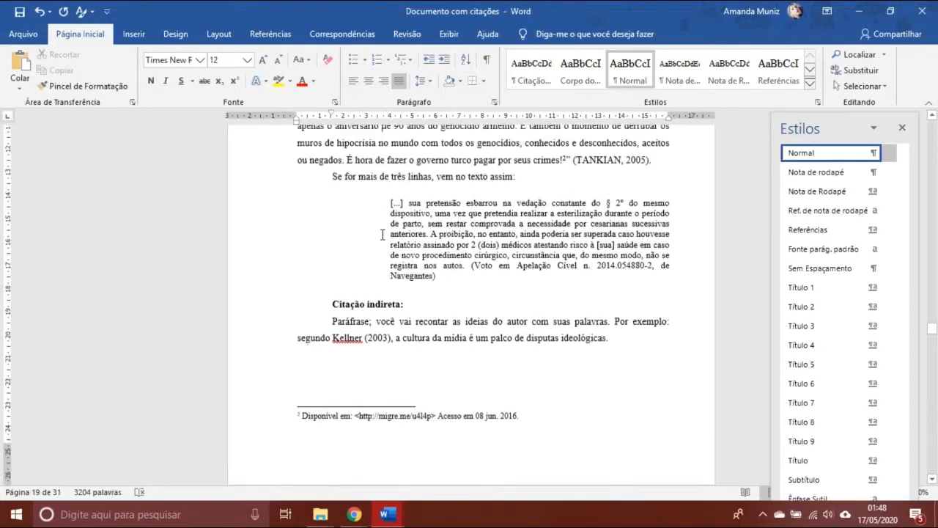
key(Up)
key(Up)
key(Up)
key(Up)
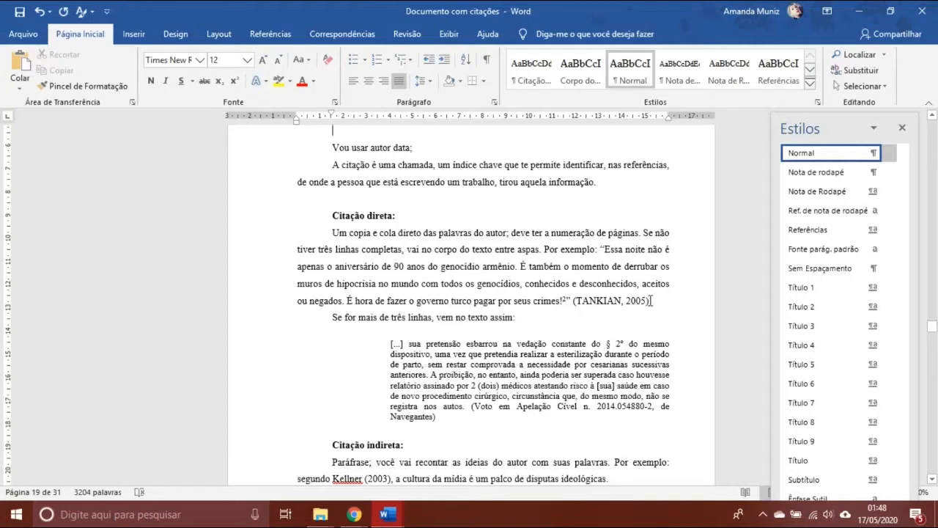
click(479, 354)
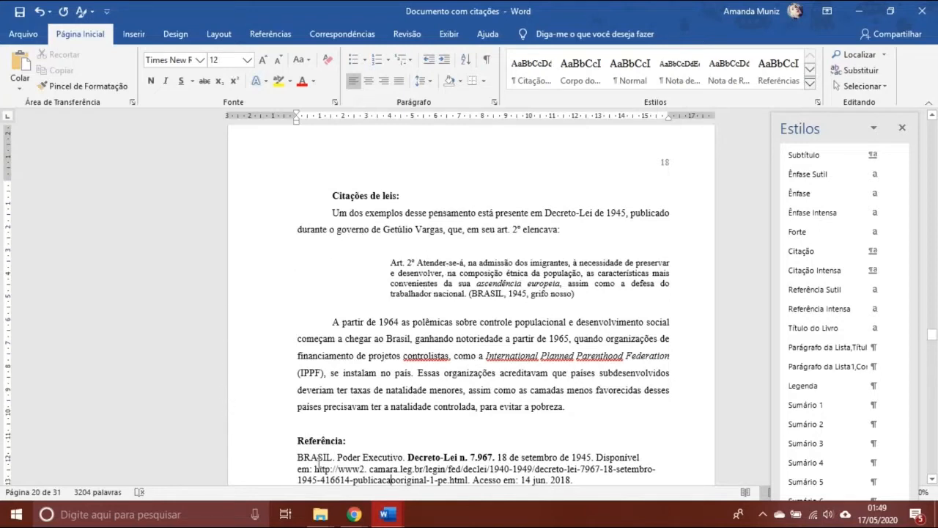
Examine the law quotation under "Citações de leis" together with its reference entry and emphasized words
click(320, 462)
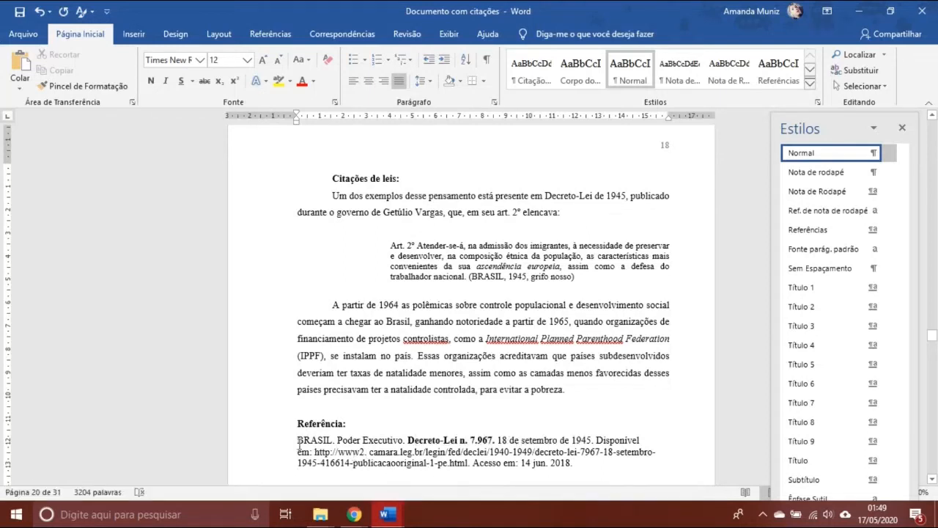
click(517, 262)
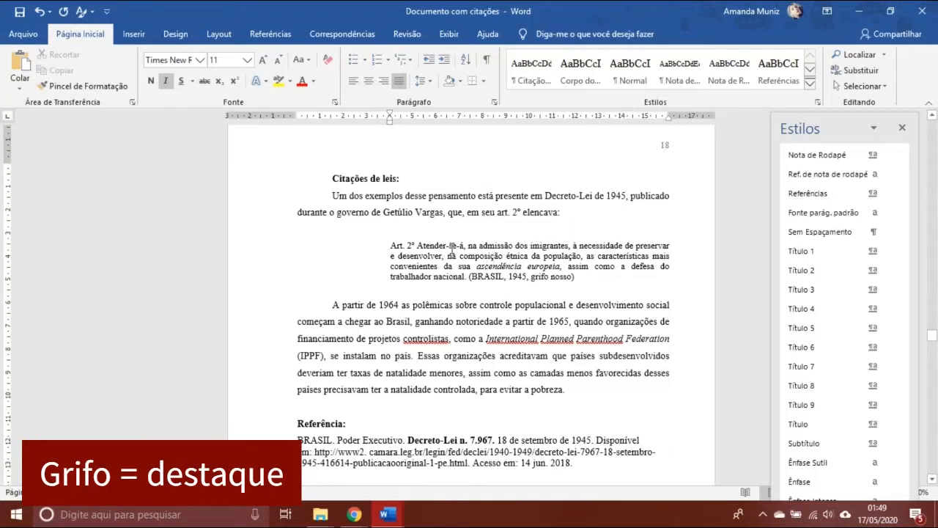
click(452, 246)
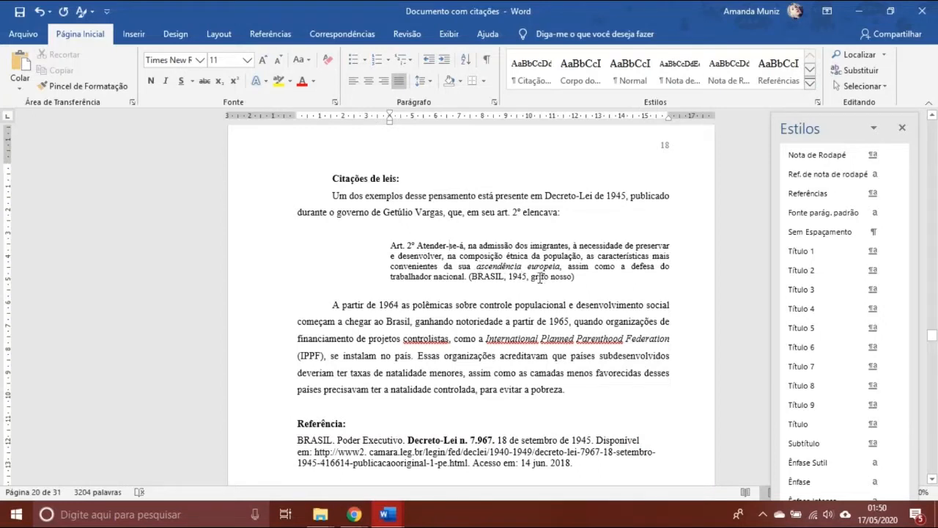
Replace "grifo nosso" with "grifos no original" in the BRASIL, 1945 citation that closes the law quotation
drag(531, 278, 574, 277)
key(Delete)
text(grifo))
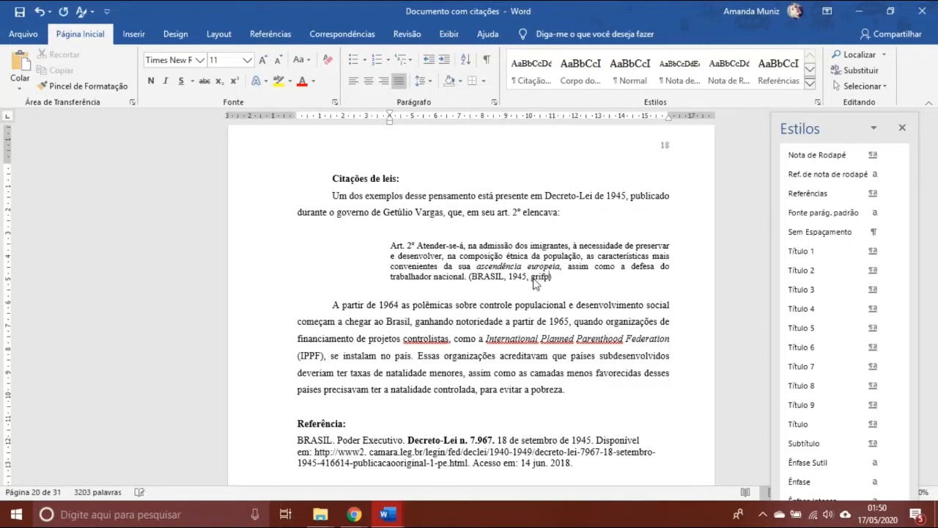
text(s no original)
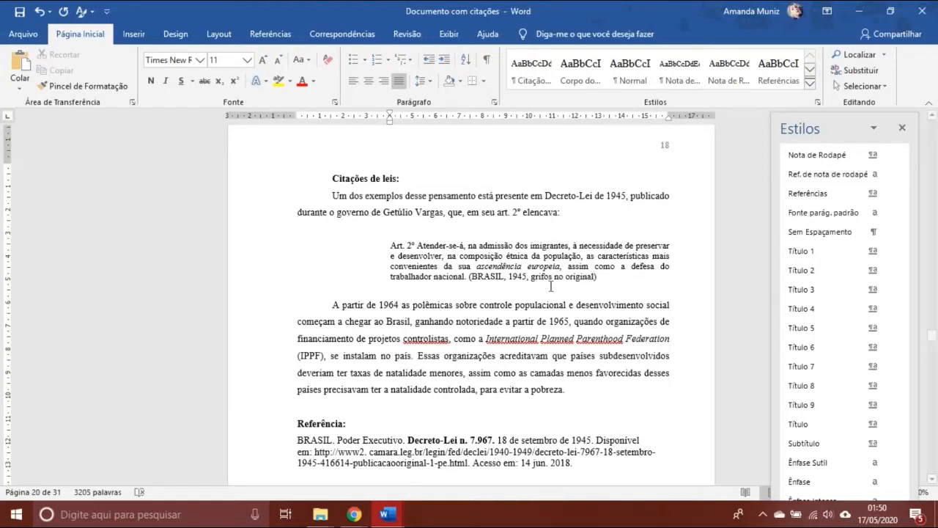
Examine the italic foreign organization name and the style, alignment and link of the Decreto-Lei n. 7.967 reference
click(543, 338)
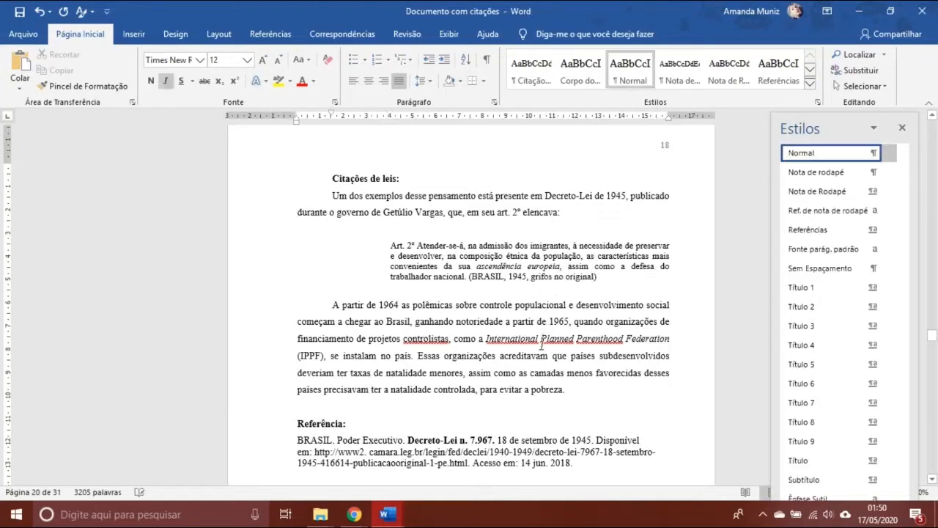
click(485, 339)
scroll(358, 368, down, 2)
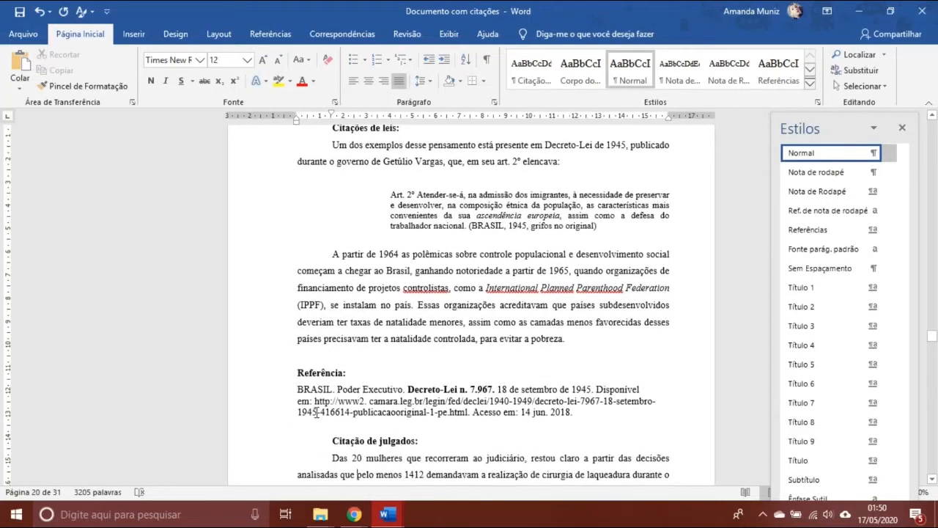
click(292, 389)
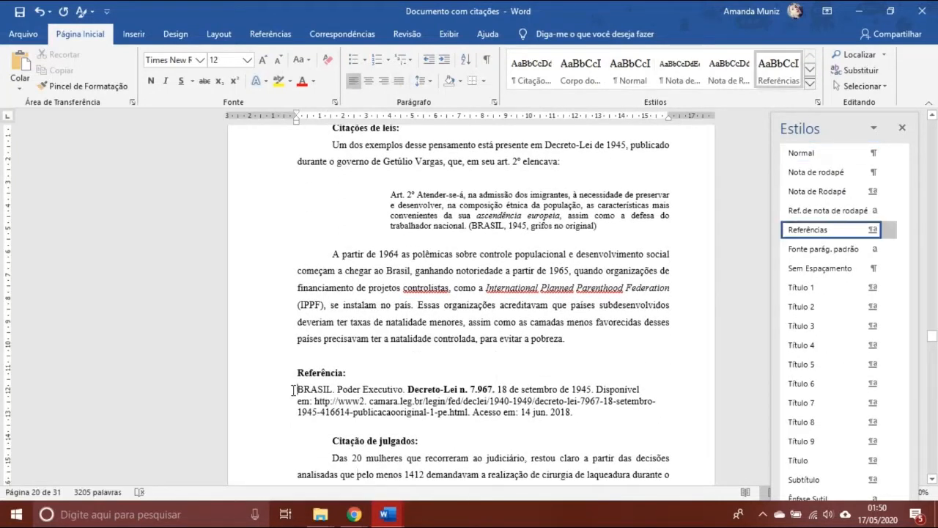
double_click(292, 389)
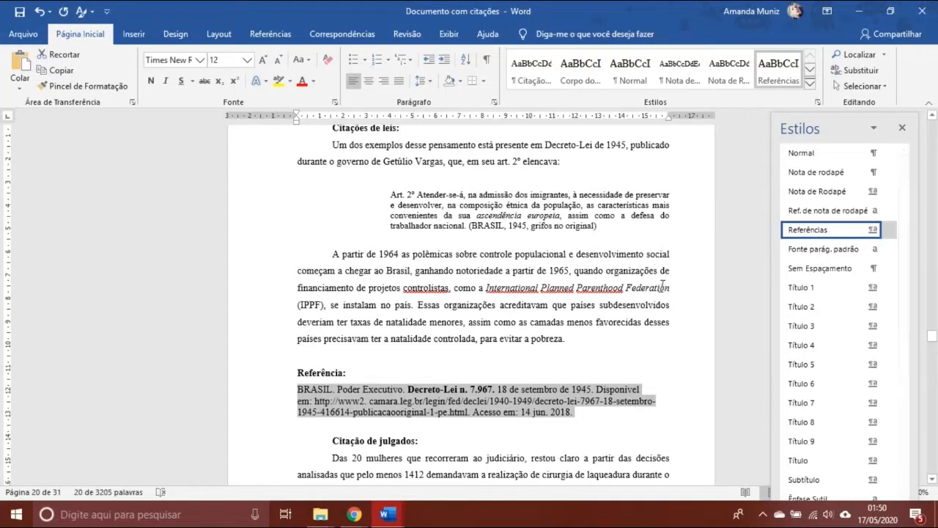
mouse_move(804, 232)
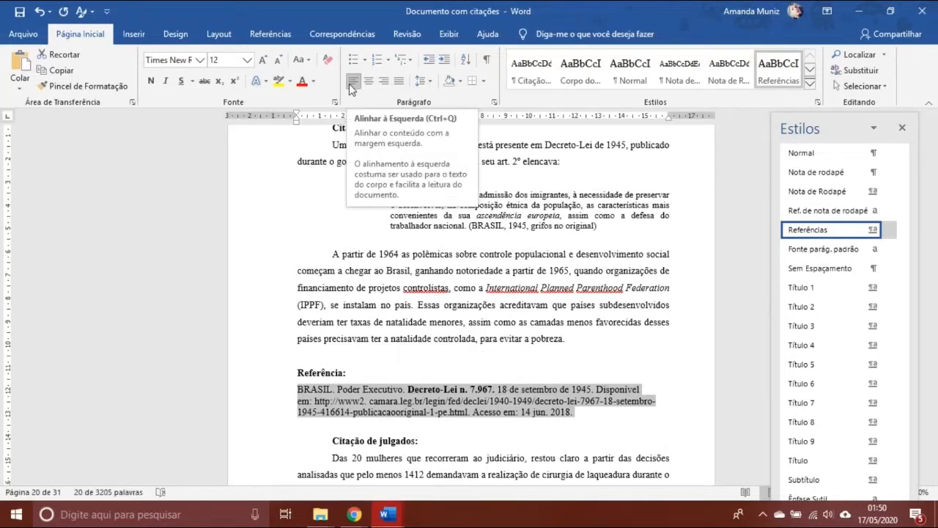
click(438, 410)
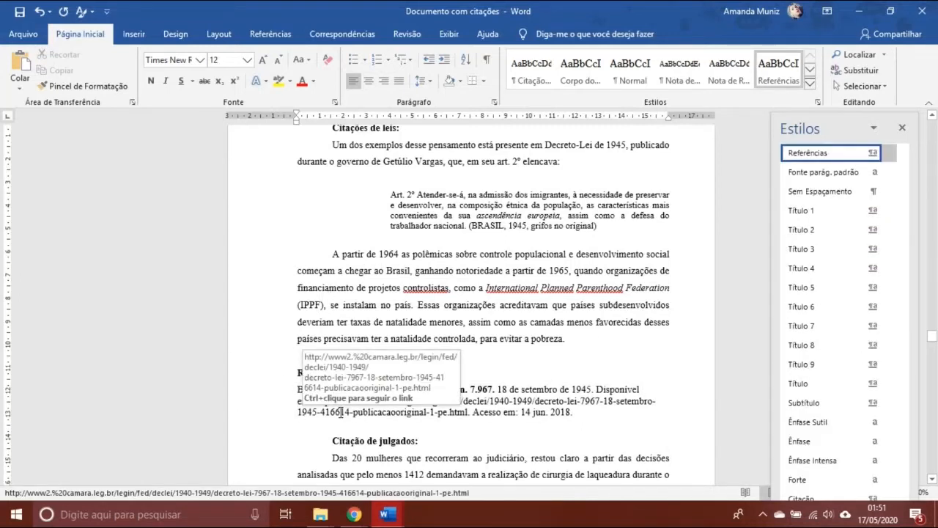
click(534, 401)
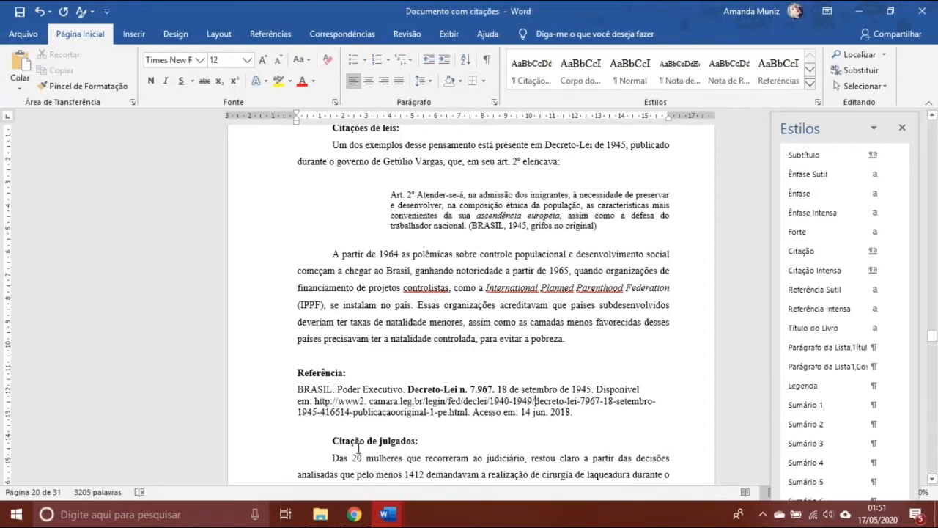
Review the "Citação de julgados" and "Outros documentos oficiais" examples and compare them with the "Citações de leis" section
click(396, 444)
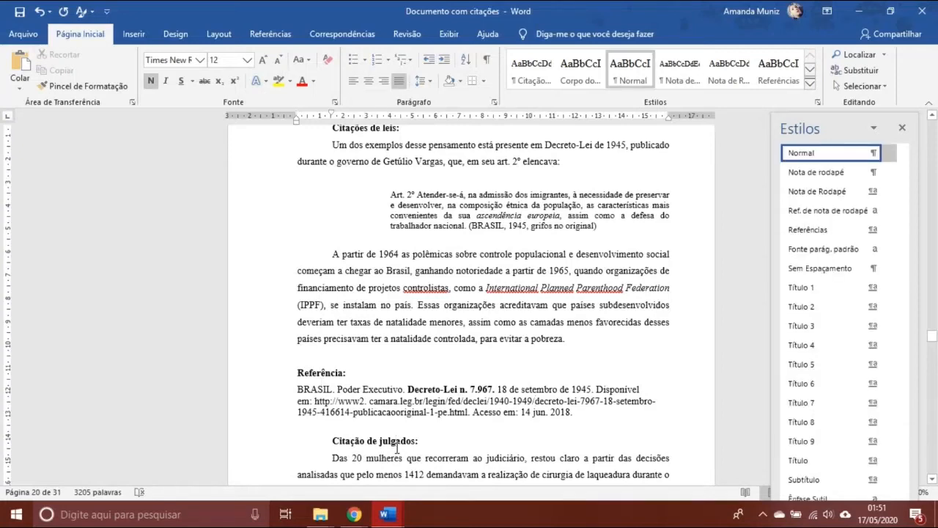
click(399, 389)
scroll(150, 360, down, 5)
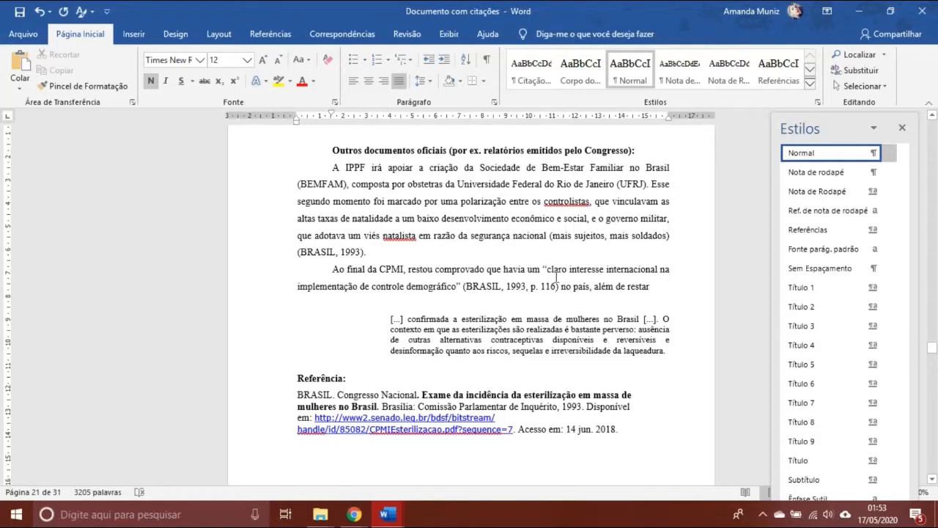
click(472, 229)
scroll(471, 230, up, 10)
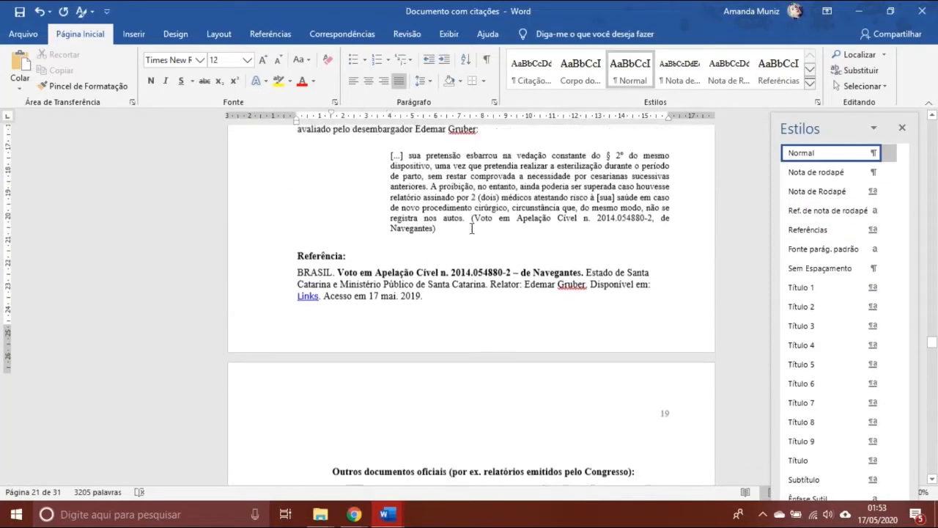
scroll(473, 230, up, 8)
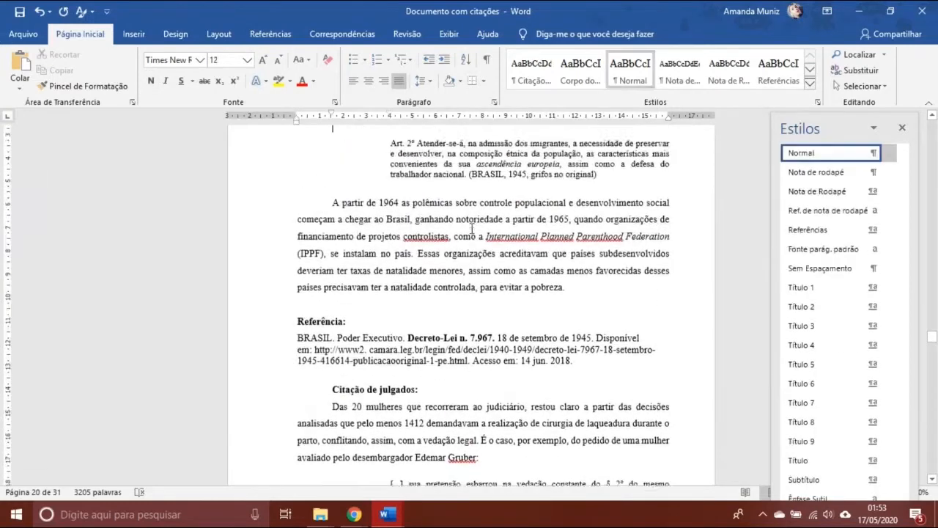
key(Up)
key(Up)
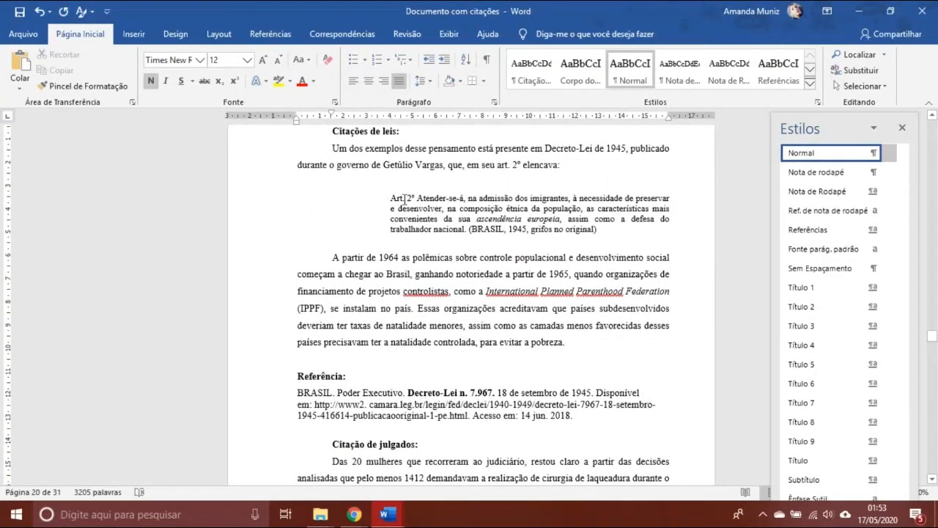
Read on from the law citation example through the court rulings and official documents to the "Citação em língua estrangeira" section
key(Down)
key(Down)
key(Down)
key(Down)
key(Down)
key(Down)
key(Down)
key(Down)
key(Down)
key(Down)
key(Down)
key(Down)
key(Down)
key(Down)
key(Down)
key(Down)
key(Down)
key(Down)
key(Down)
key(Down)
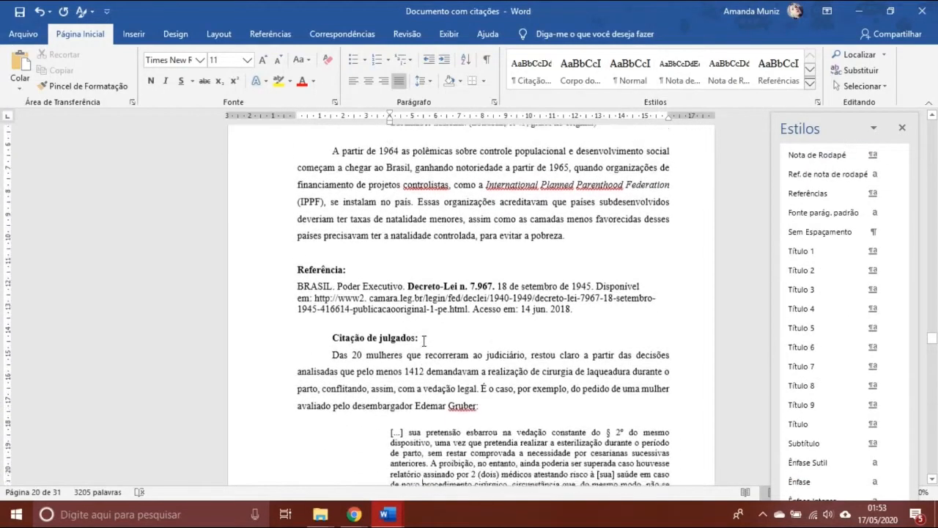
key(Down)
key(Down)
key(Down)
key(Down)
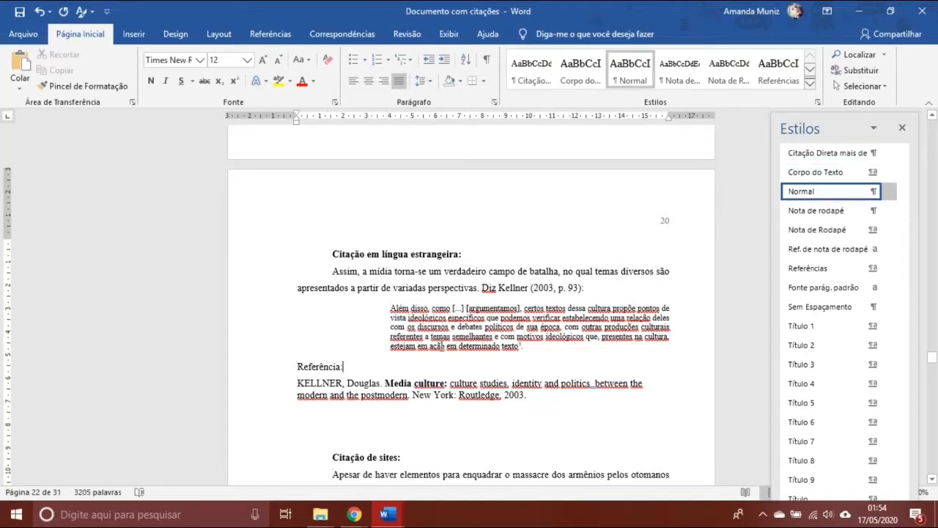
Look over the "Citação de sites" examples and the footnotes at the end of that page
scroll(442, 346, down, 5)
key(Down)
key(Down)
key(Down)
key(Down)
key(Down)
key(Down)
key(Down)
key(Down)
key(Down)
key(Down)
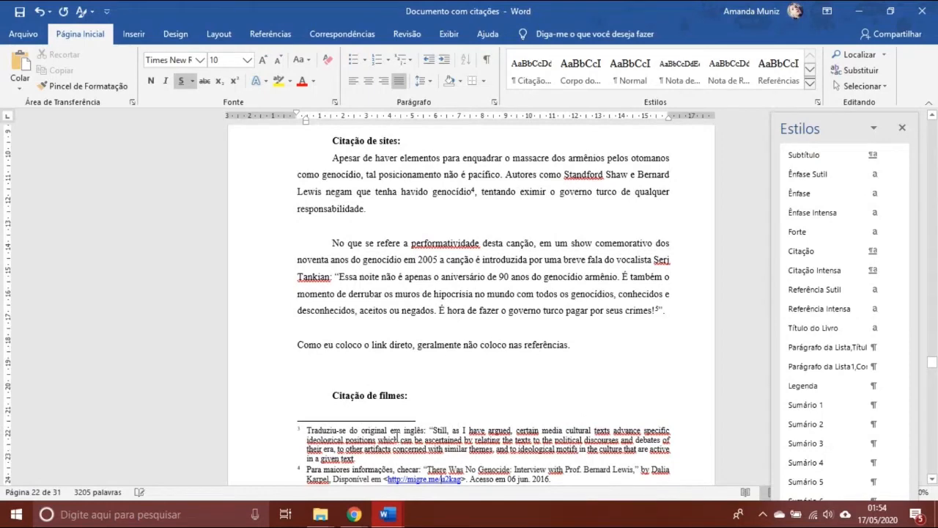
Return to the "Citação em língua estrangeira" example and examine its translated block quotation and footnote mark
key(Up)
key(Up)
key(Up)
key(Up)
key(Up)
key(Up)
key(Up)
key(Up)
key(Up)
key(Up)
key(Up)
key(Up)
key(Up)
key(Up)
key(Up)
key(Up)
key(Up)
key(Up)
key(Up)
key(Up)
key(Up)
key(Up)
key(Up)
key(Up)
key(Up)
key(Up)
key(Up)
key(Up)
key(Up)
key(Up)
key(Up)
key(Up)
key(Up)
key(Up)
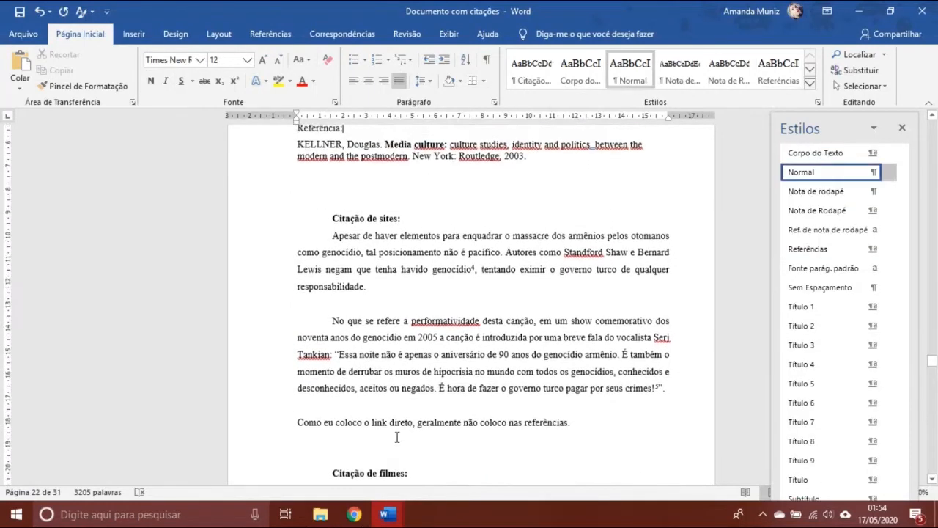
key(Up)
key(Up)
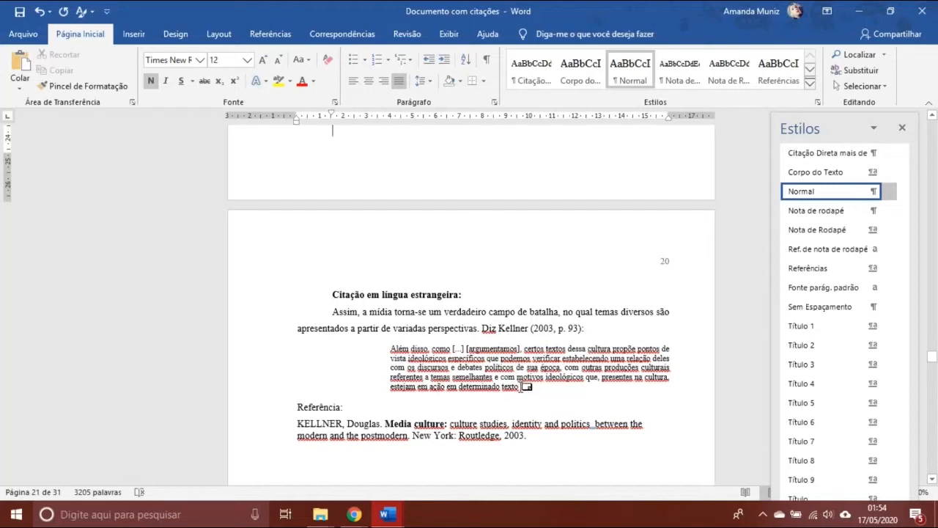
click(524, 387)
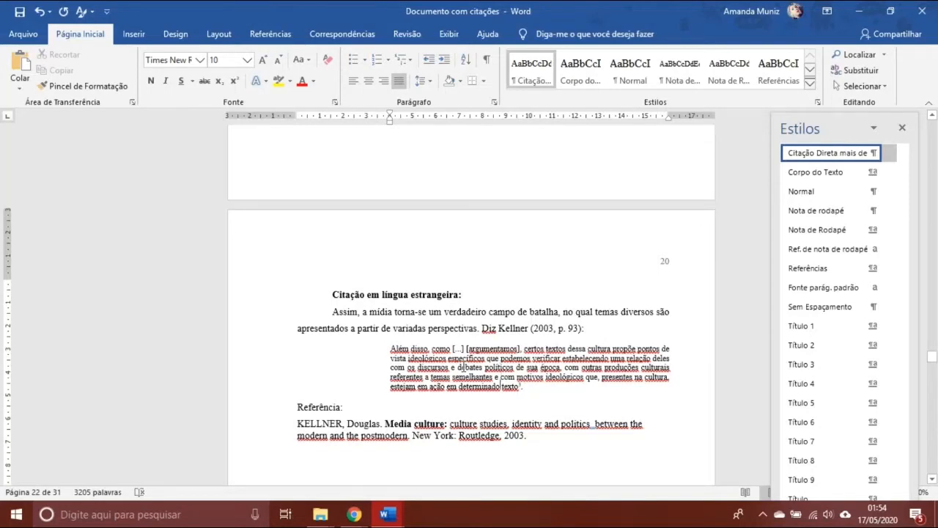
Move on to footnote 3 and read the original English text of the translated block quotation
key(Down)
key(Down)
key(Down)
key(Down)
key(Down)
key(Down)
key(Down)
key(Down)
key(Down)
key(Down)
key(Down)
key(Down)
key(Down)
key(Down)
key(Down)
key(Down)
key(Down)
key(Down)
key(Down)
key(Down)
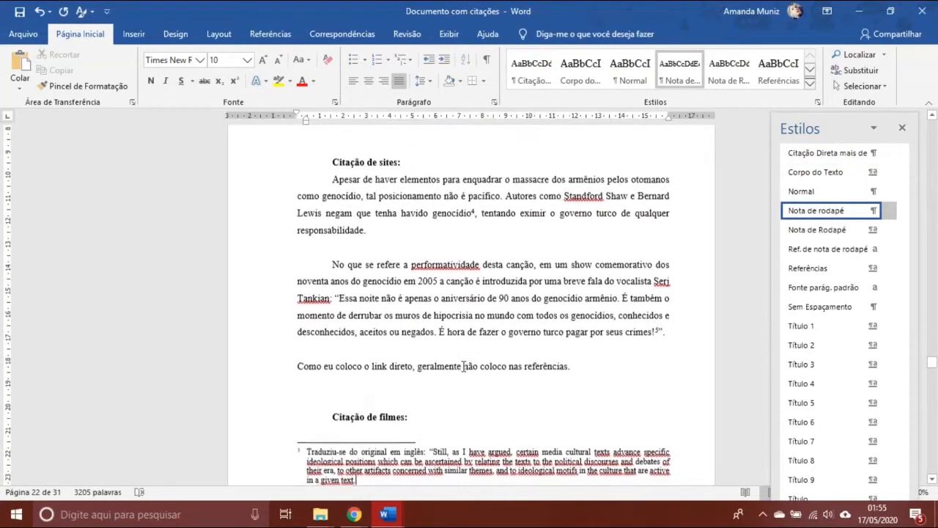
key(Down)
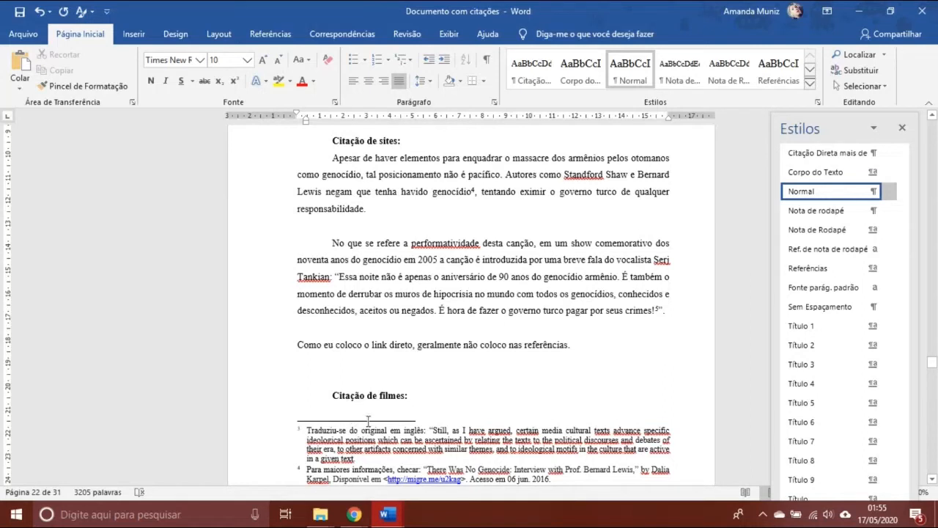
Replace "Traduziu-se" with "Traduzido" at the start of footnote 3, keeping "do original em inglês"
click(319, 430)
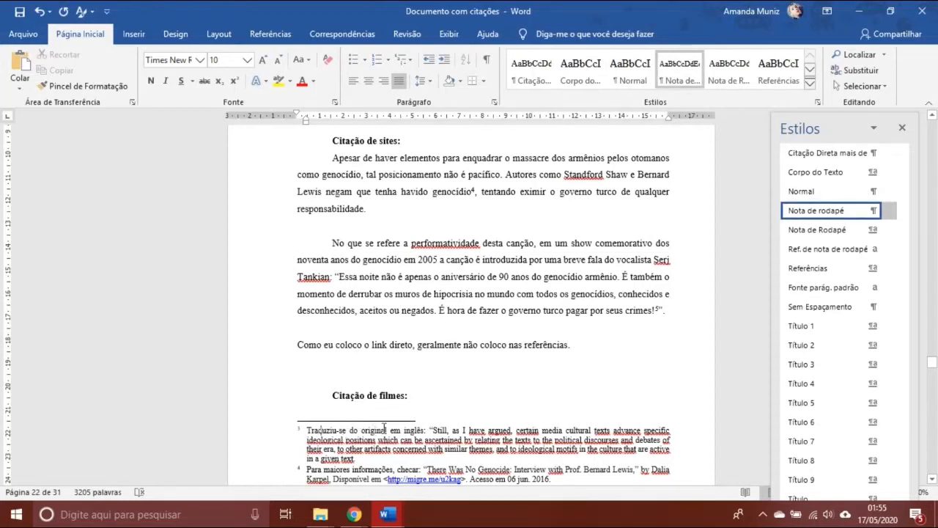
key(Left)
key(shift+Right)
key(shift+Right)
key(shift+Right)
key(shift+Right)
key(shift+Right)
key(shift+Right)
key(shift+Right)
key(shift+Right)
key(shift+Right)
key(shift+Right)
key(shift+Right)
key(shift+Right)
key(shift+Right)
key(shift+Right)
key(shift+Right)
key(shift+Right)
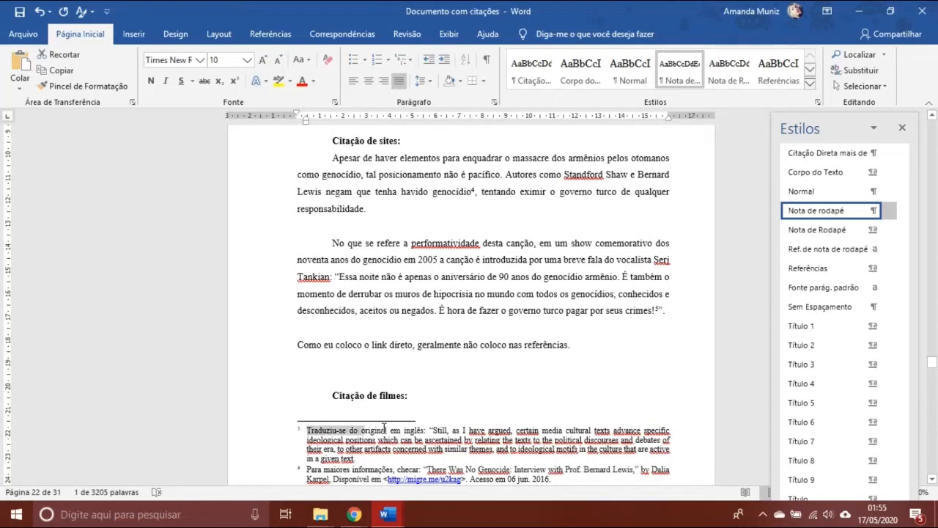
text(Traduzi)
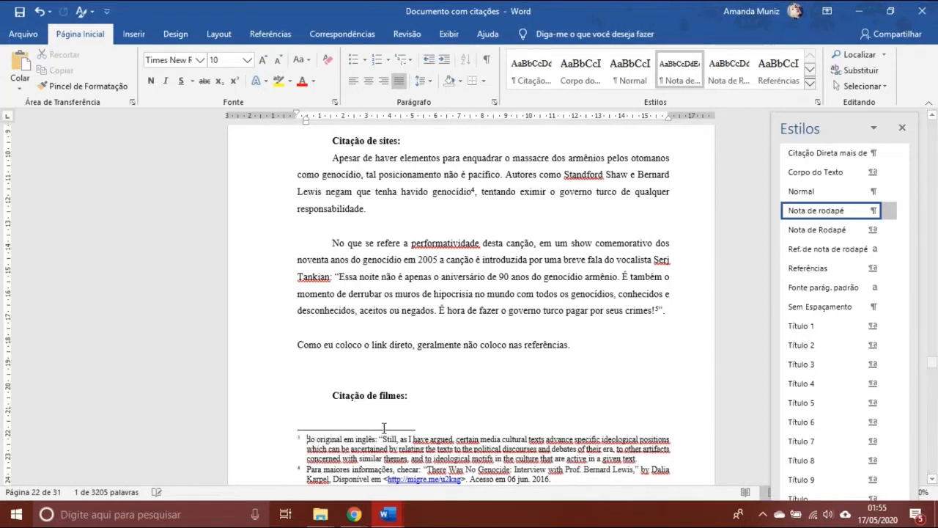
text(do d)
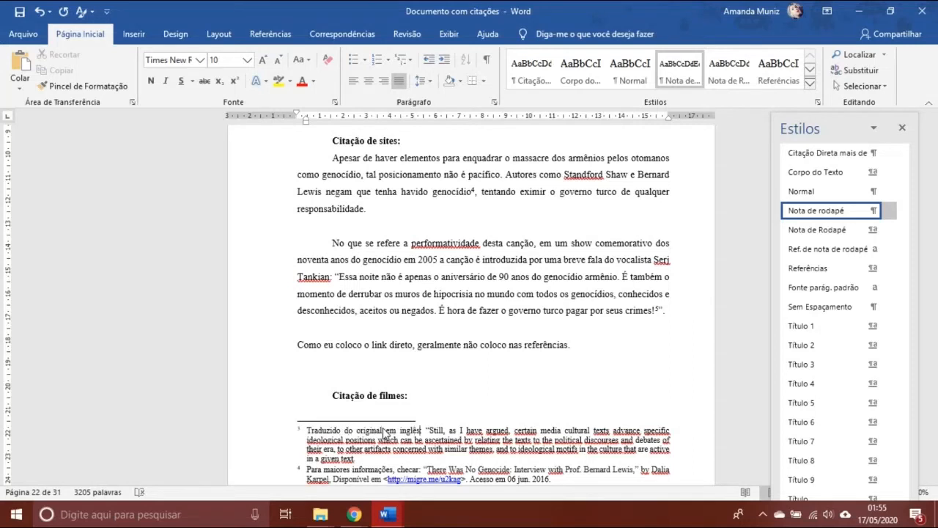
Credit the translation in footnote 3 by adding "por", a placeholder translator's name and a colon after "inglês"
text( por)
text(lana da Sil)
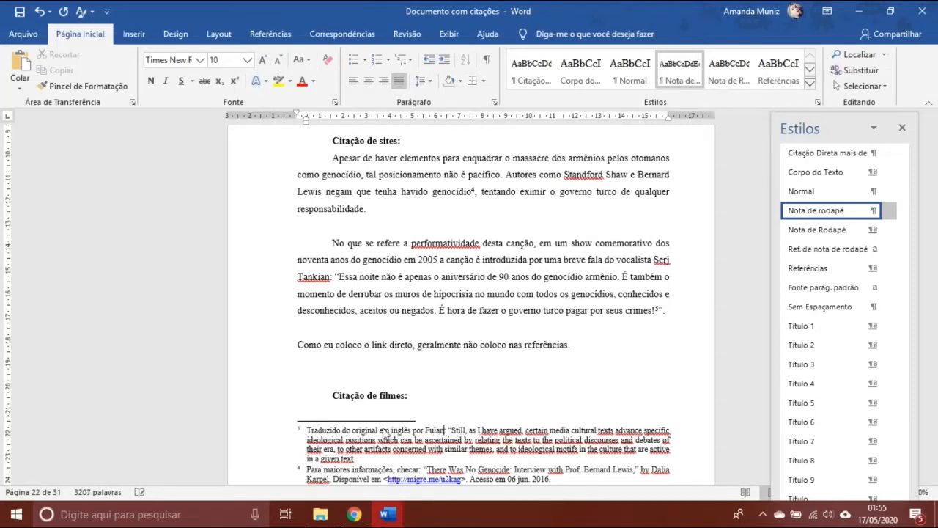
text(va:)
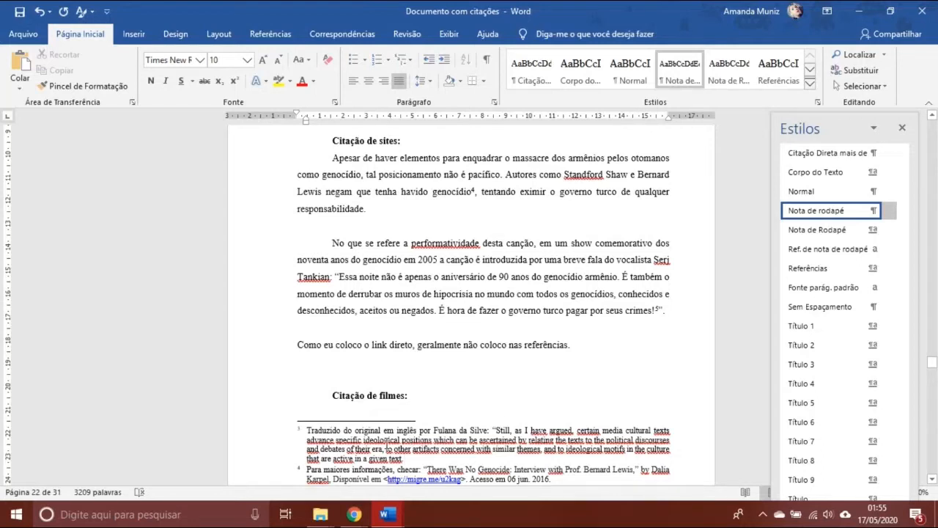
Review the "Citação de sites" examples and the footnote mark attached to "genocídio" in the first paragraph
key(Up)
key(Up)
key(Up)
key(Up)
key(Up)
key(Up)
key(Up)
key(Up)
key(Up)
key(Up)
key(Up)
key(Up)
key(Up)
key(Up)
key(Up)
key(Up)
key(Up)
key(Up)
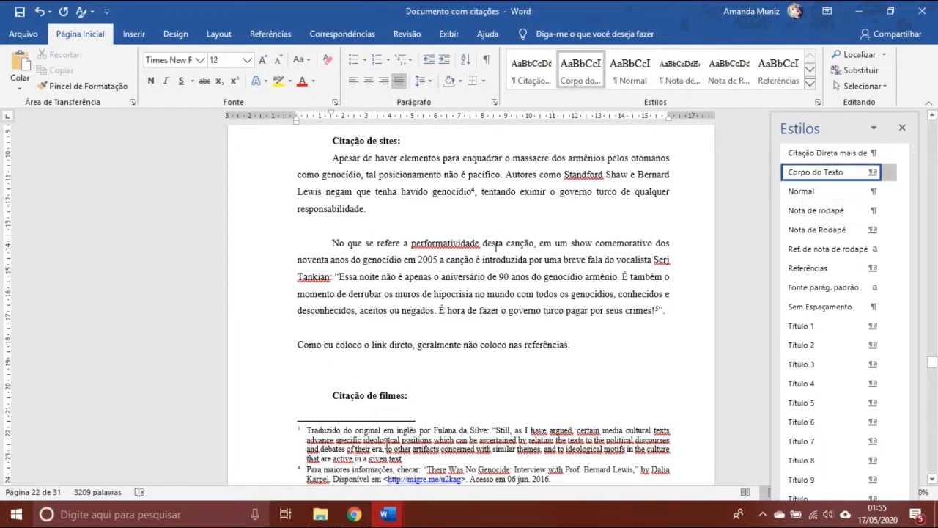
key(Up)
key(Up)
key(Up)
key(Up)
key(Up)
key(Up)
key(Up)
key(Up)
key(Up)
key(Up)
key(Up)
key(Up)
key(Up)
key(Up)
key(Up)
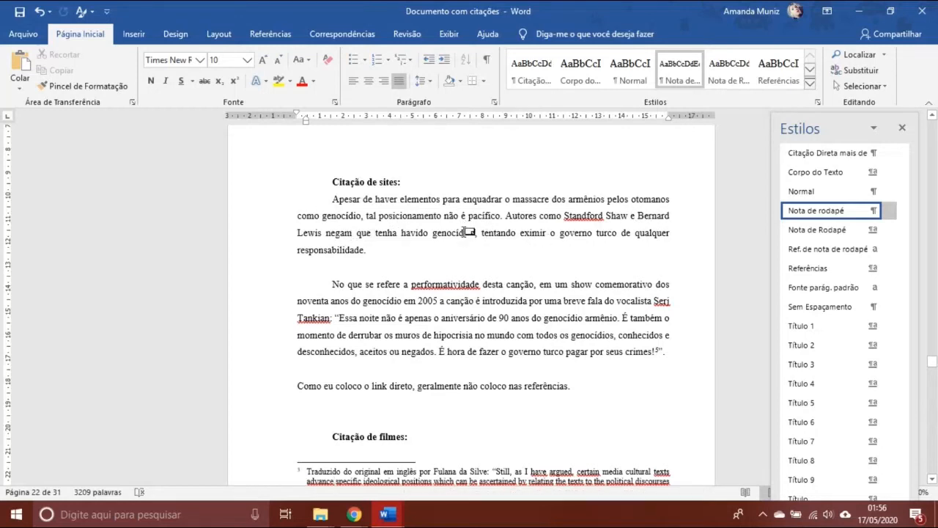
key(Down)
key(Down)
key(Down)
key(Down)
key(Down)
key(Down)
key(Down)
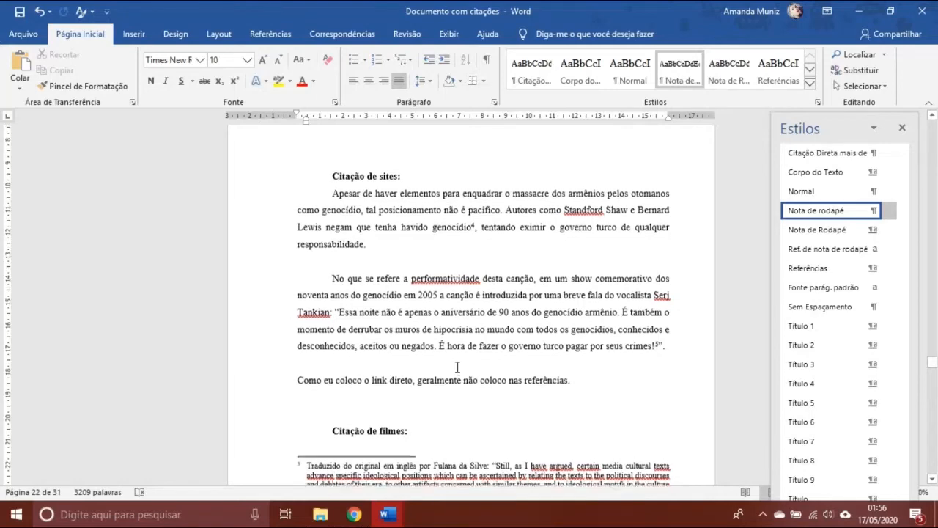
Examine the website footnotes 4 and 5 at the end of the page, including their links and access dates
key(Up)
key(Up)
key(Up)
key(Up)
key(Up)
key(Up)
key(Up)
key(Up)
key(Up)
key(Up)
key(Up)
key(Up)
key(Up)
key(Up)
key(Up)
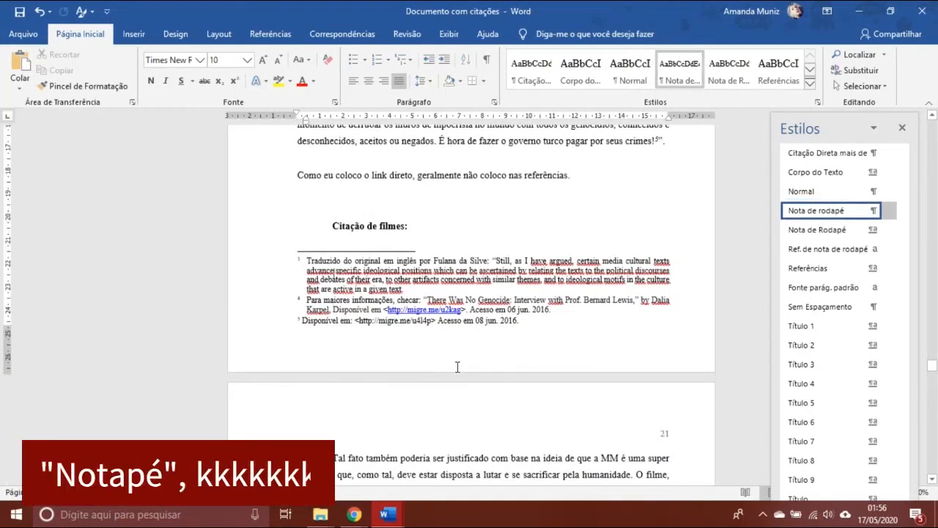
key(Up)
key(Up)
key(Up)
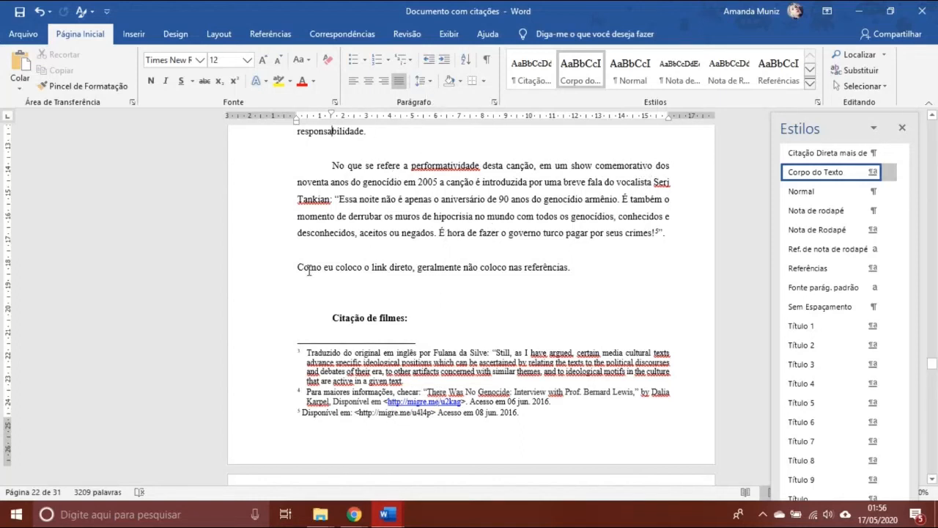
Go back over the "Citação de sites" paragraphs from their heading and read on to the page's footnotes
scroll(440, 189, up, 1)
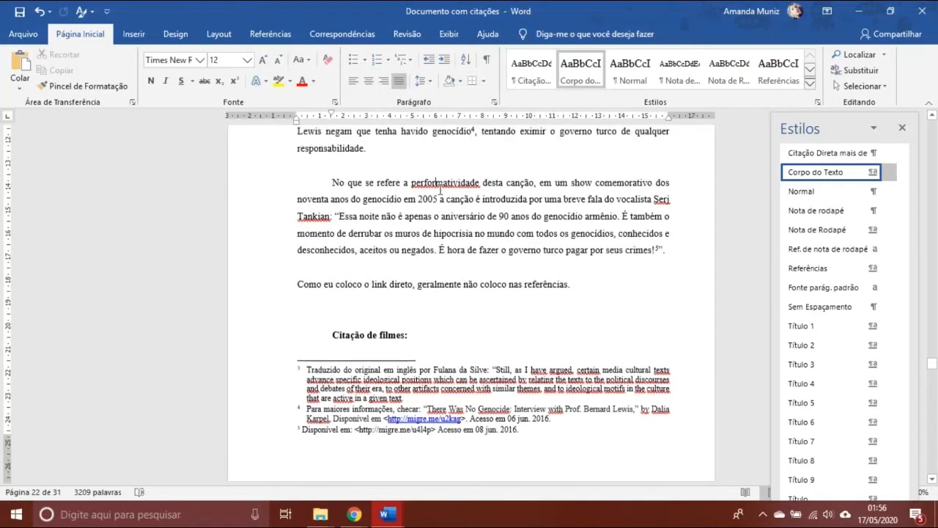
key(Up)
key(Up)
key(Up)
key(Up)
key(Up)
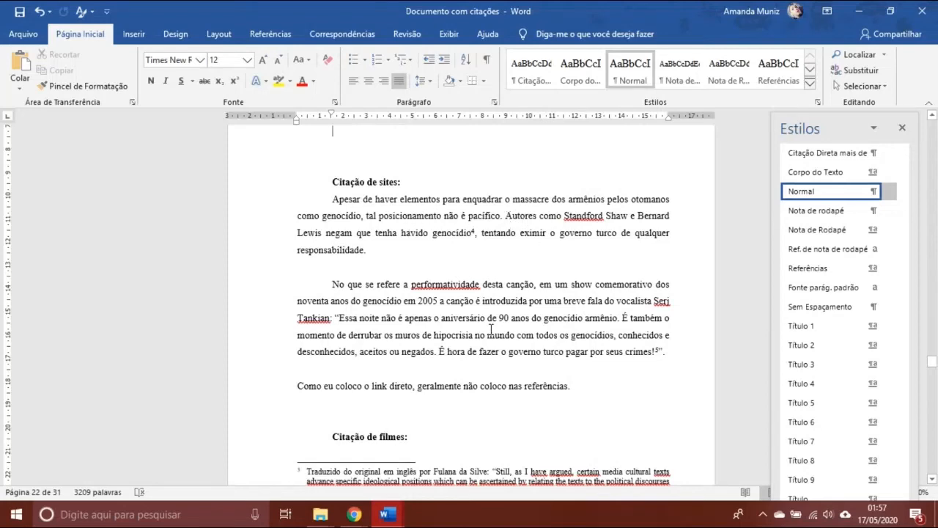
key(Down)
key(Down)
key(Down)
key(Down)
key(Down)
key(Down)
key(Down)
key(Down)
key(Down)
key(Down)
key(Down)
key(Down)
key(Down)
key(Down)
key(Down)
key(Down)
key(Down)
key(Down)
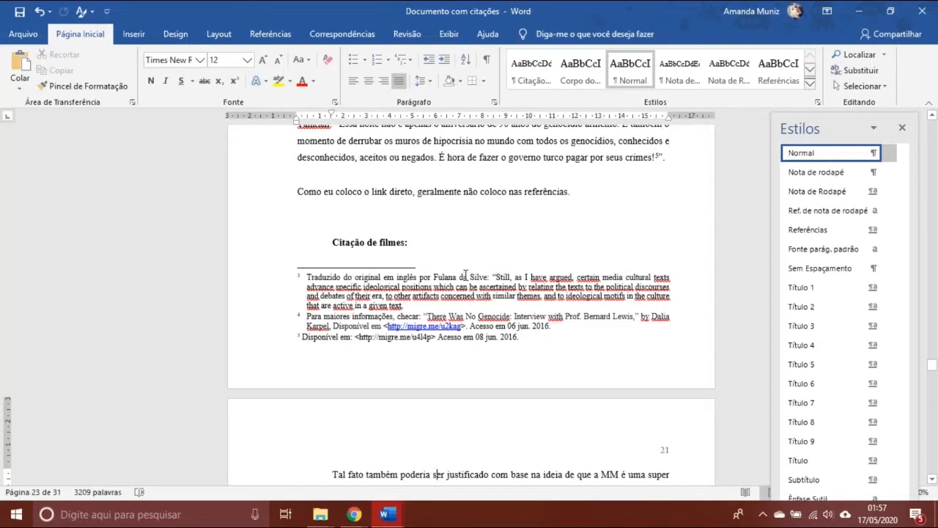
Compare the concert speech quotation and the remark about direct links with the link given in footnote 5
click(484, 182)
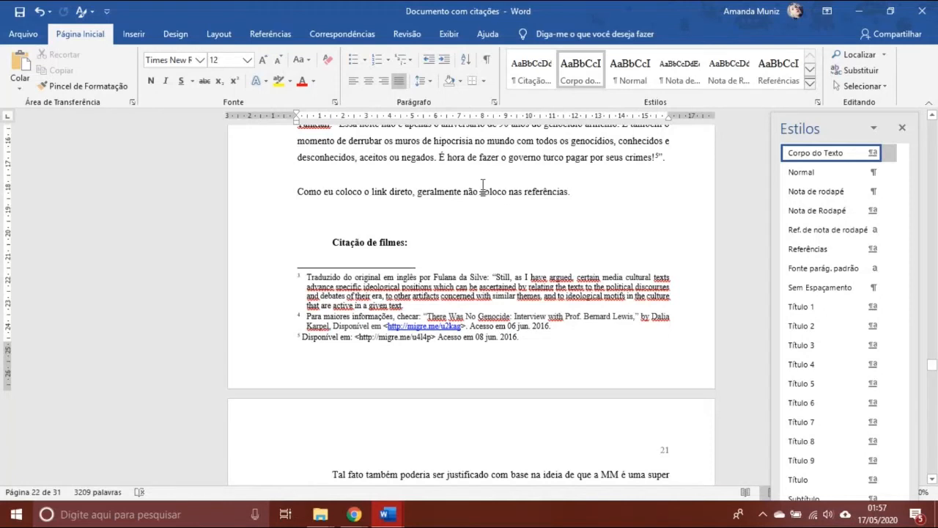
scroll(483, 183, up, 2)
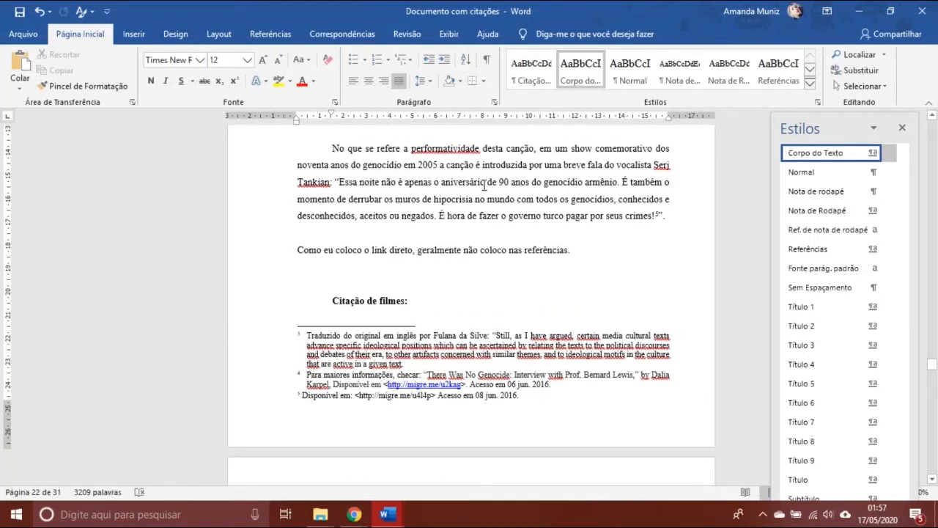
scroll(484, 185, up, 3)
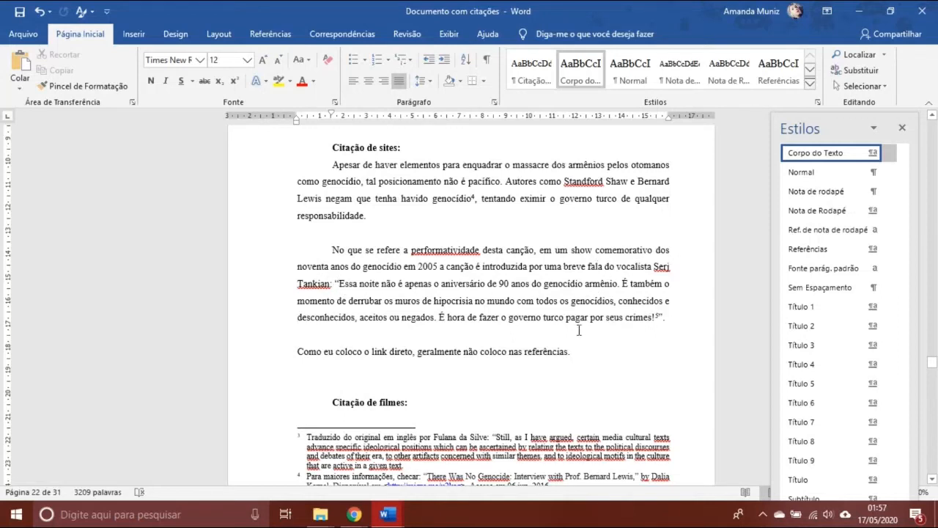
click(513, 374)
scroll(514, 369, down, 4)
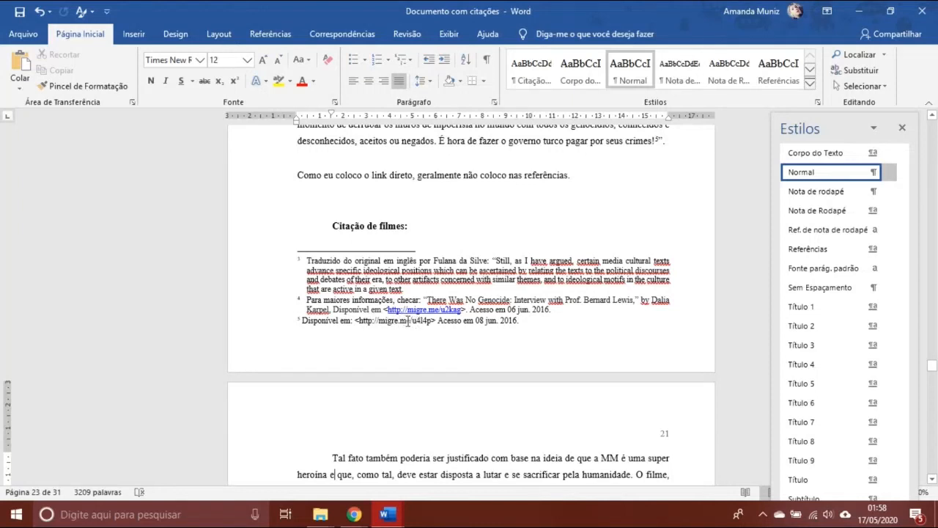
click(496, 232)
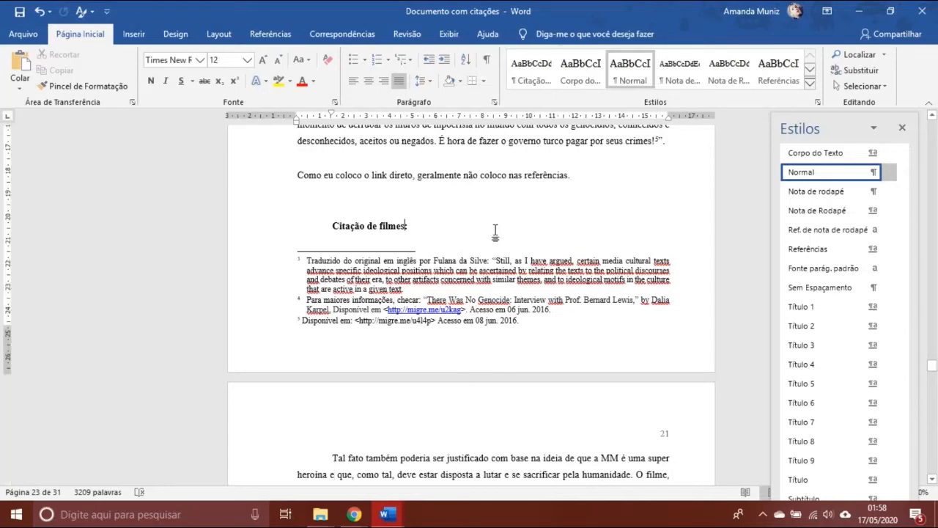
Return to the start of the "Citação de sites" section and look over both website citation examples again
key(Up)
key(Up)
key(Up)
key(Up)
key(Up)
key(Up)
key(Up)
key(Up)
key(Up)
key(Up)
key(Up)
key(Up)
key(Up)
key(Up)
key(Up)
key(Up)
key(Up)
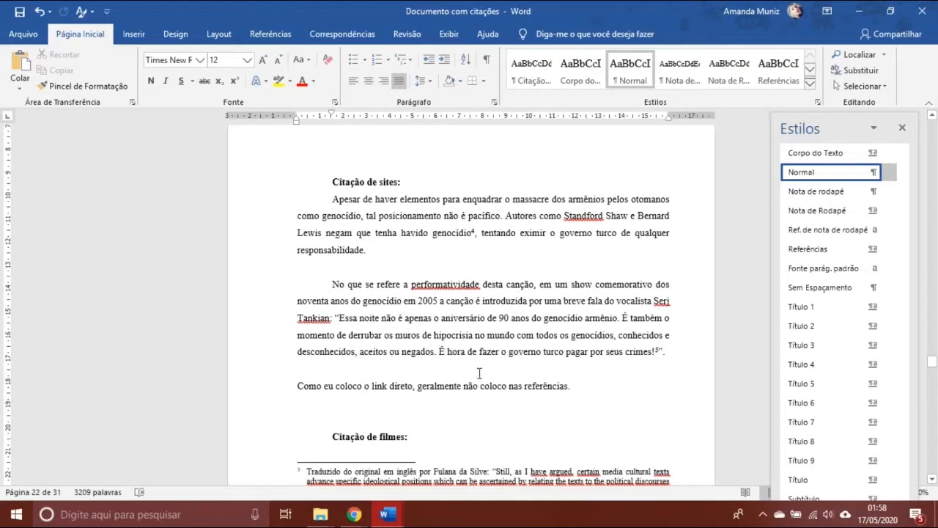
Move the "Citação de filmes" heading to the top of the next page and bold "Mulher Maravilha" in the film reference
key(Page_Down)
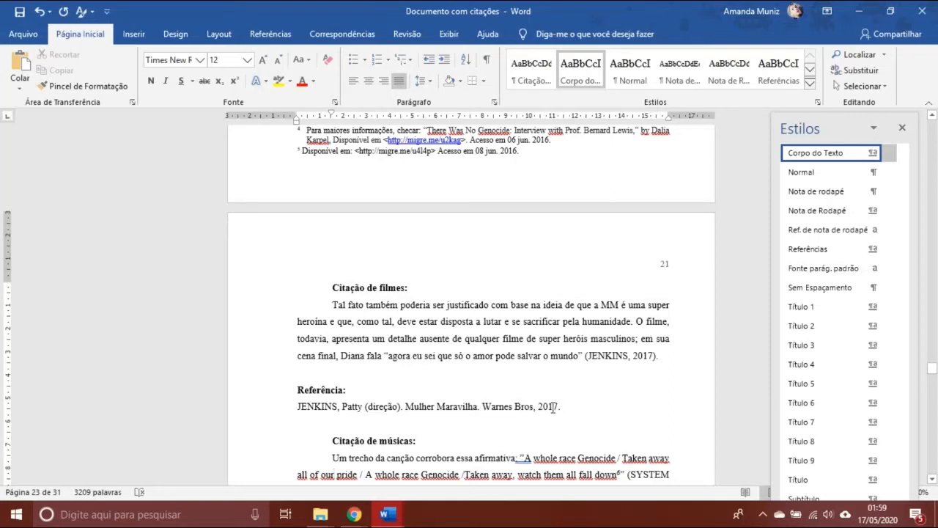
click(483, 406)
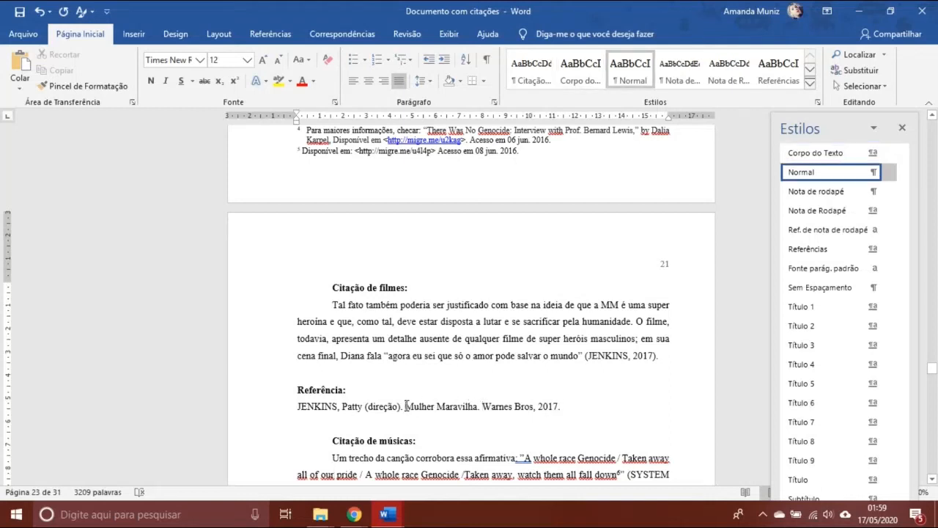
drag(405, 406, 480, 408)
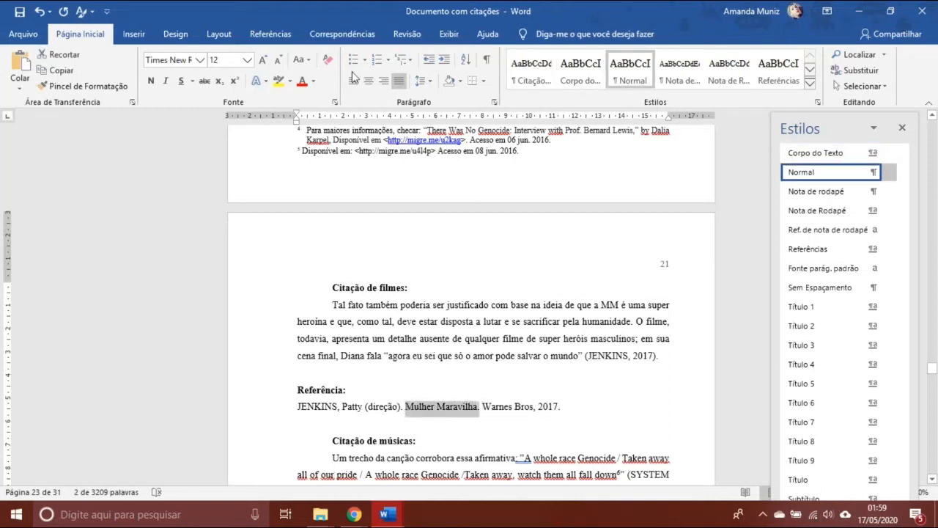
click(151, 80)
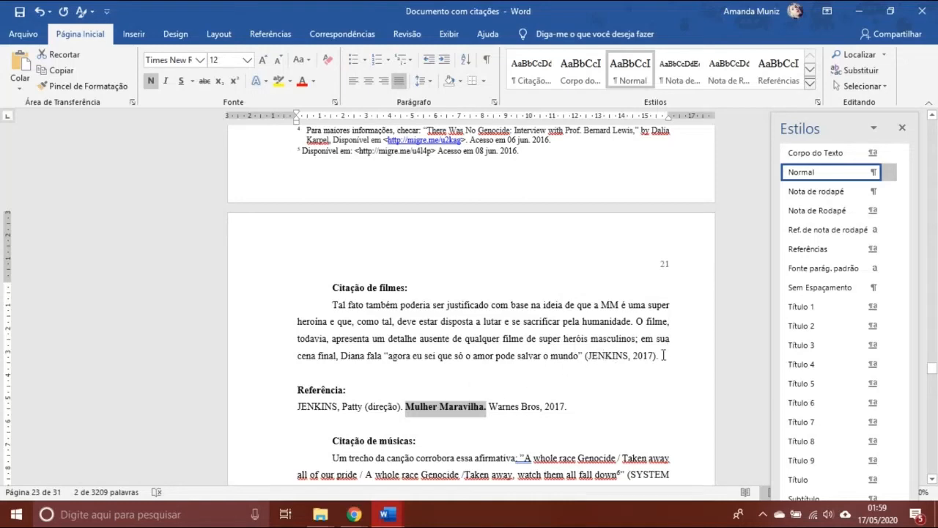
click(423, 348)
Review the examples for citing songs, documents without page or date, and texts by the same author in the same year
scroll(423, 348, down, 3)
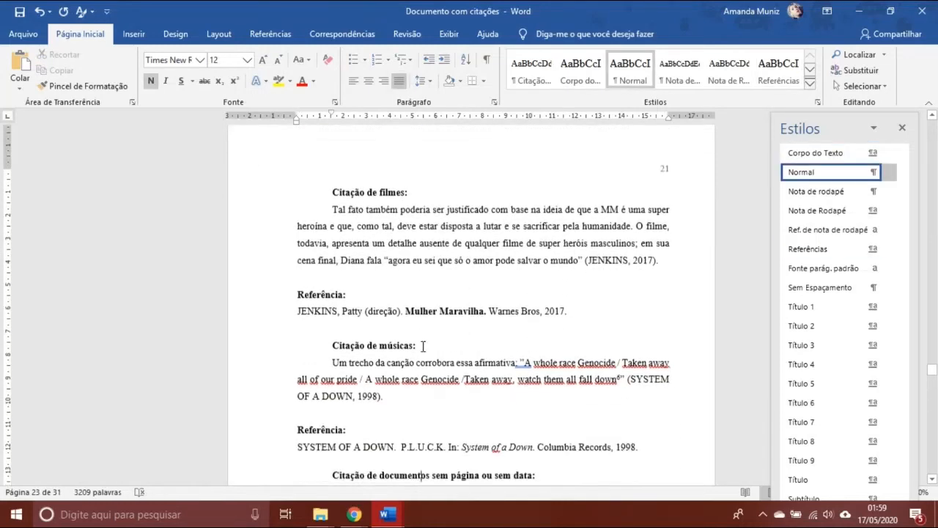
scroll(423, 348, down, 3)
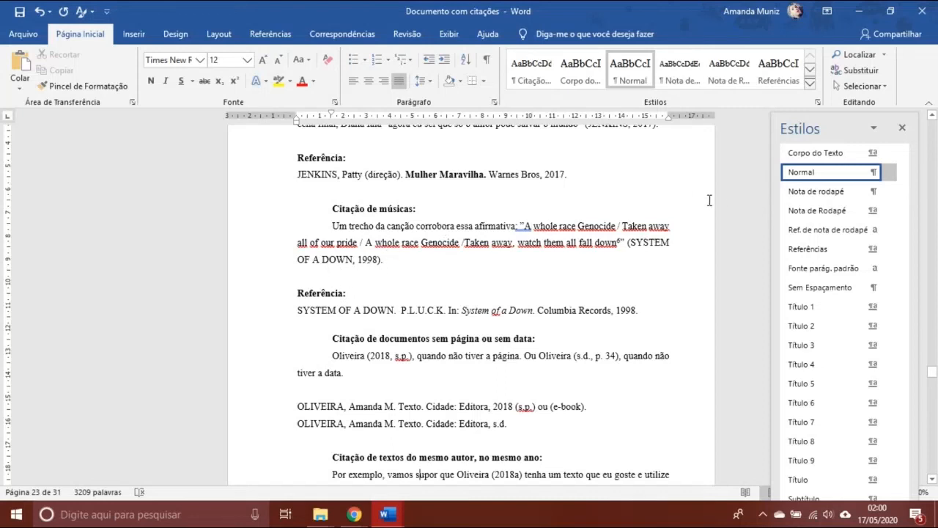
scroll(450, 338, down, 4)
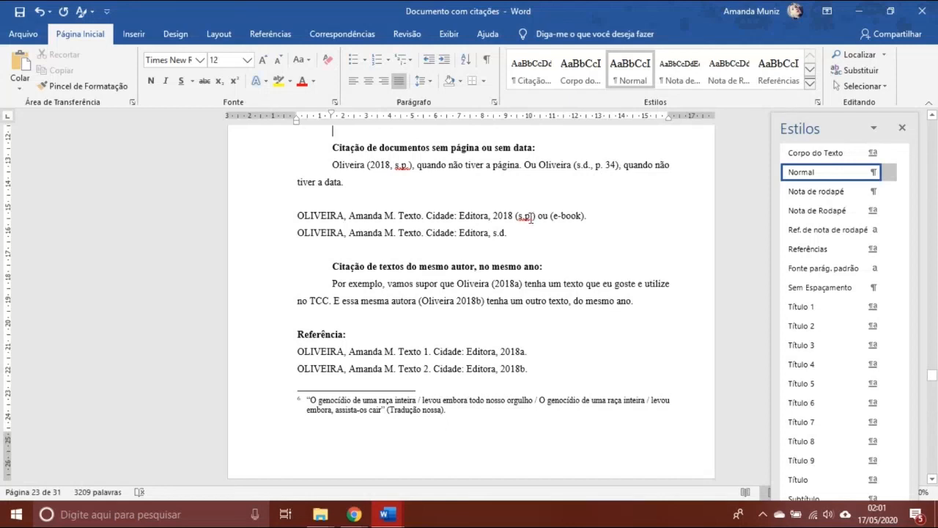
Capitalise the author's surname and add a comma after it in the parenthetical 2018b citation of the same-author, same-year example
key(Down)
key(Down)
key(Down)
key(Down)
key(Down)
key(Down)
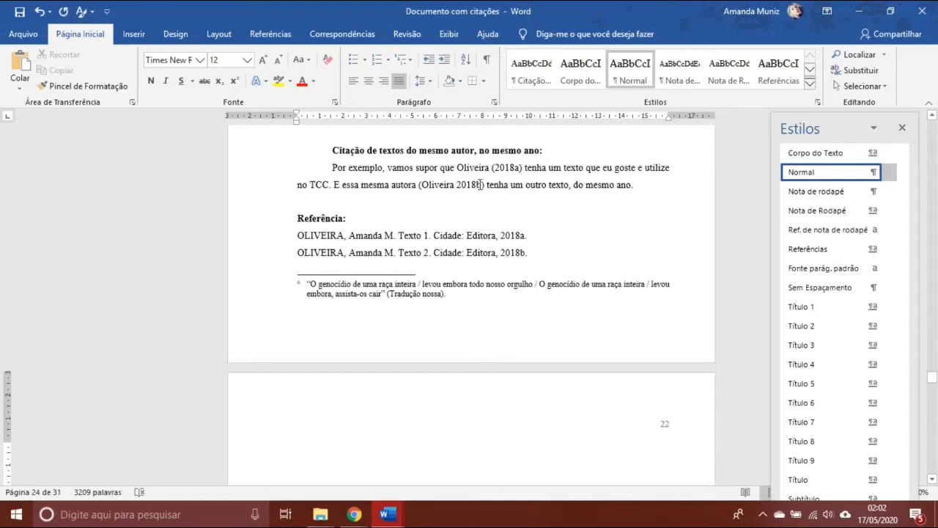
double_click(437, 184)
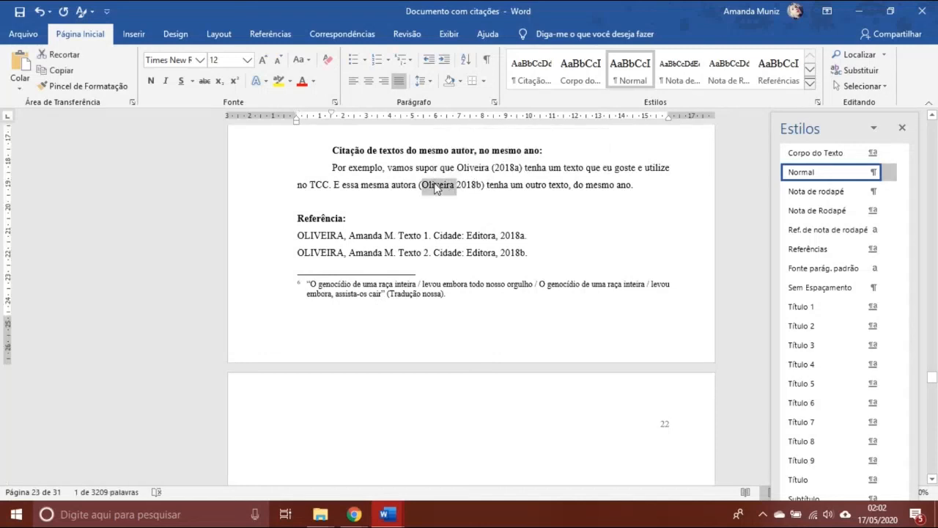
text(OLIVEIRA,)
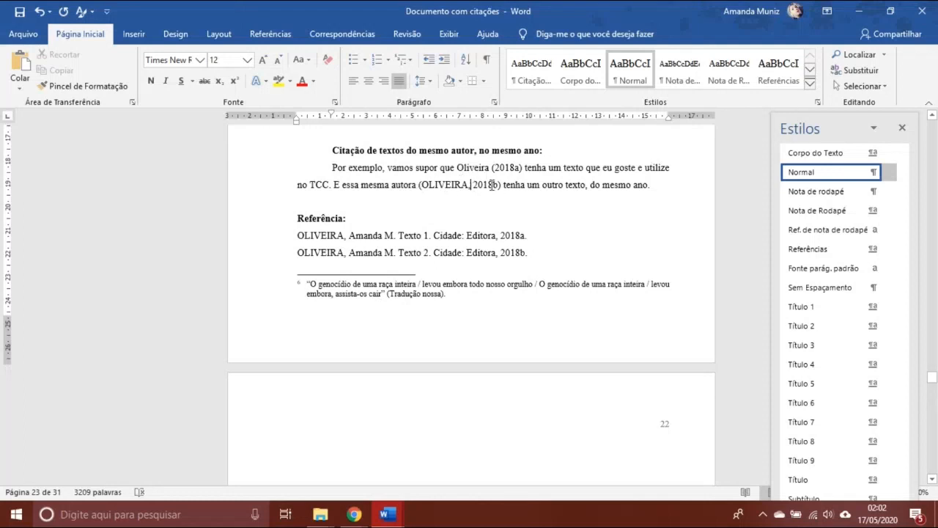
Compare the surname's form inside the 2018b parentheses with the running-text 2018a citation, and go back to the no-page and no-date examples
double_click(439, 189)
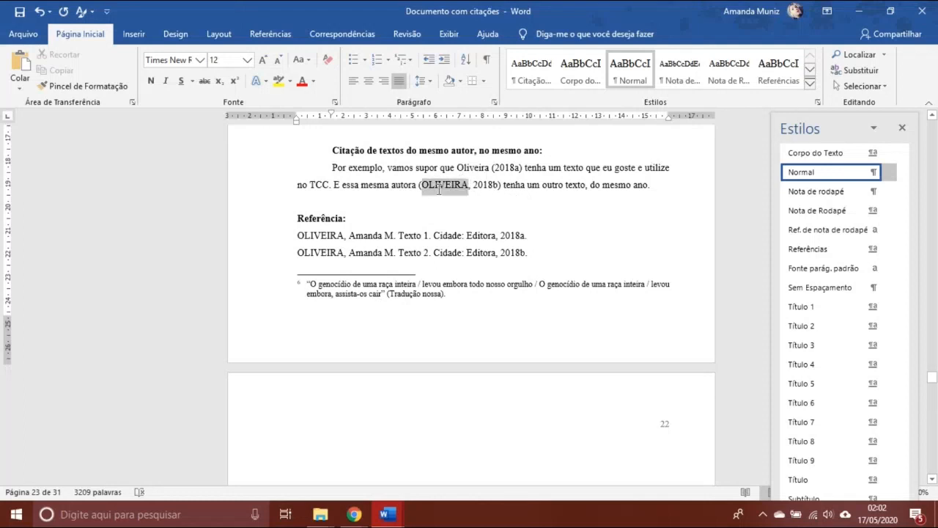
click(436, 167)
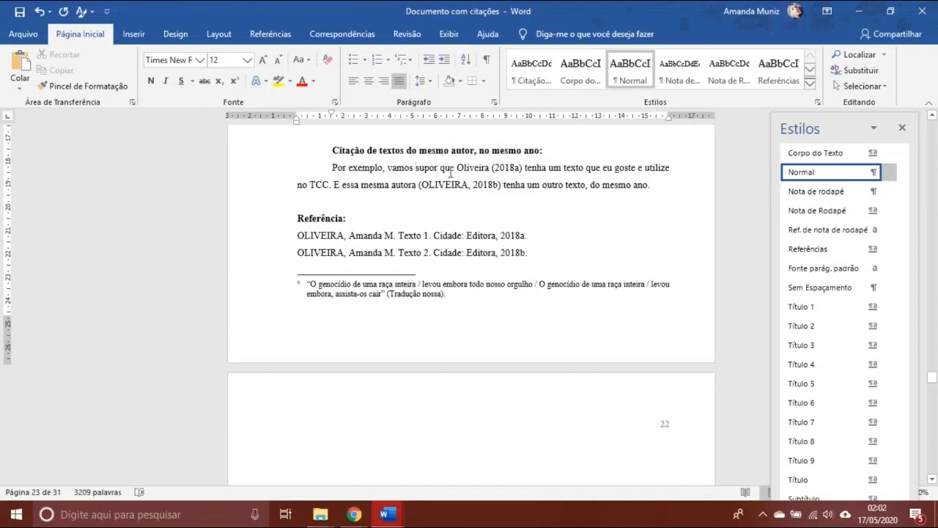
double_click(460, 167)
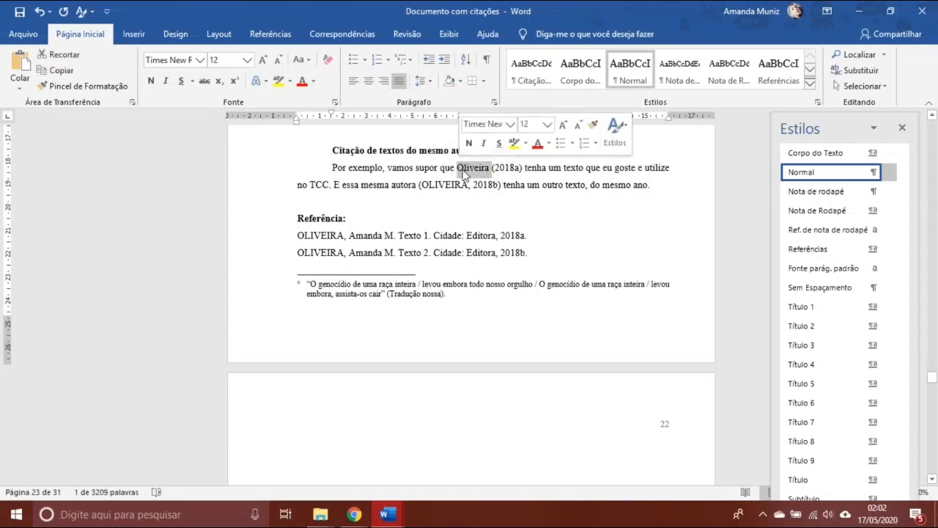
click(457, 168)
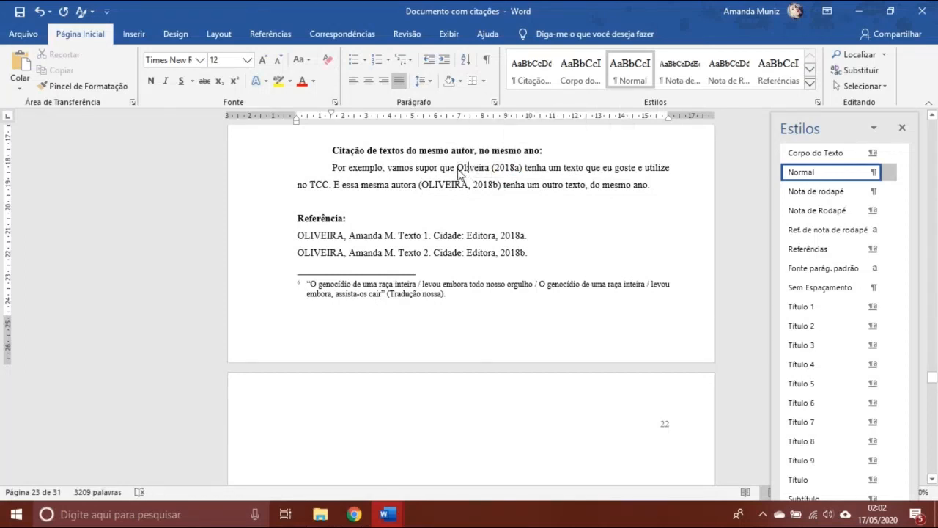
key(Up)
key(Up)
key(Up)
key(Up)
key(Up)
key(Up)
key(Up)
key(Up)
key(Up)
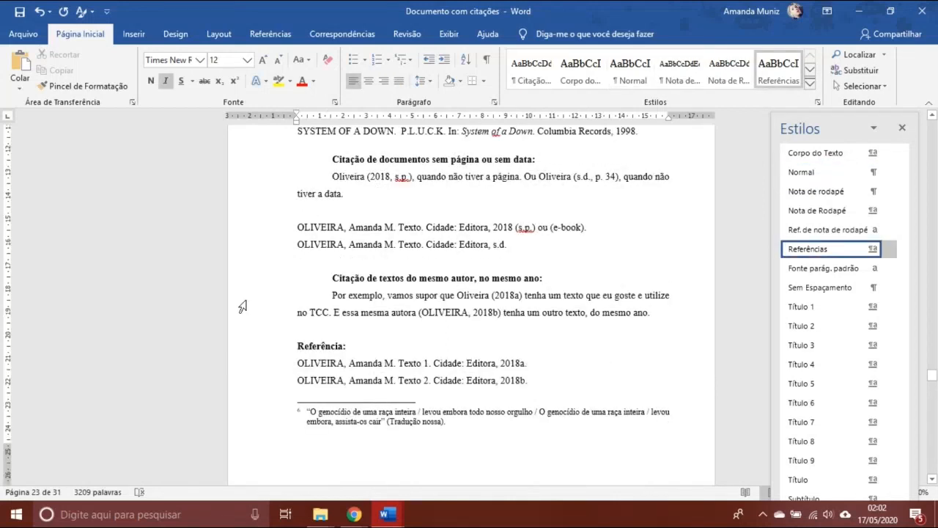